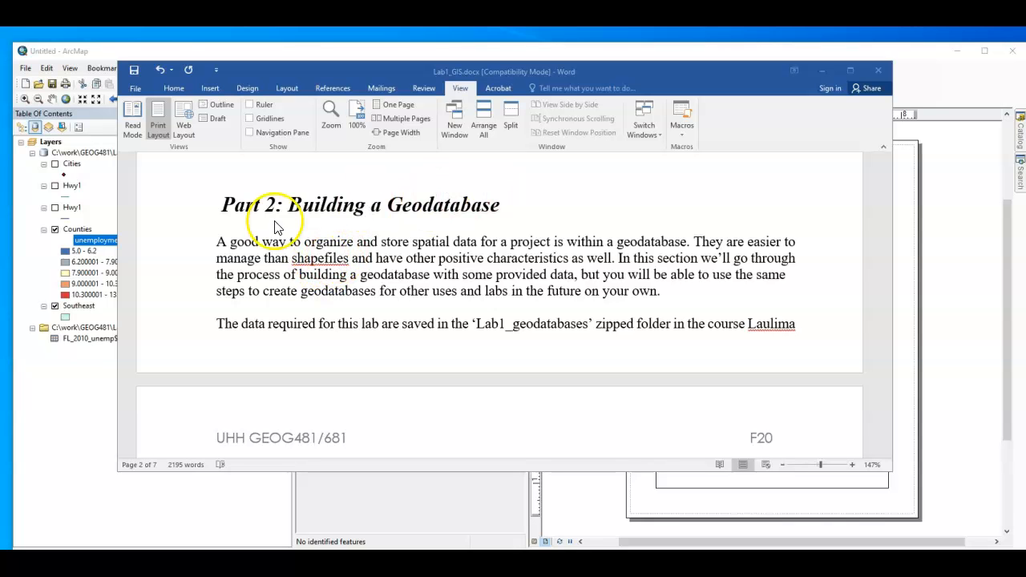
Read the lab document's Part 2 instructions on creating a file geodatabase in ArcCatalog, and minimize the open windows
scroll(307, 239, down, 2)
scroll(308, 239, down, 2)
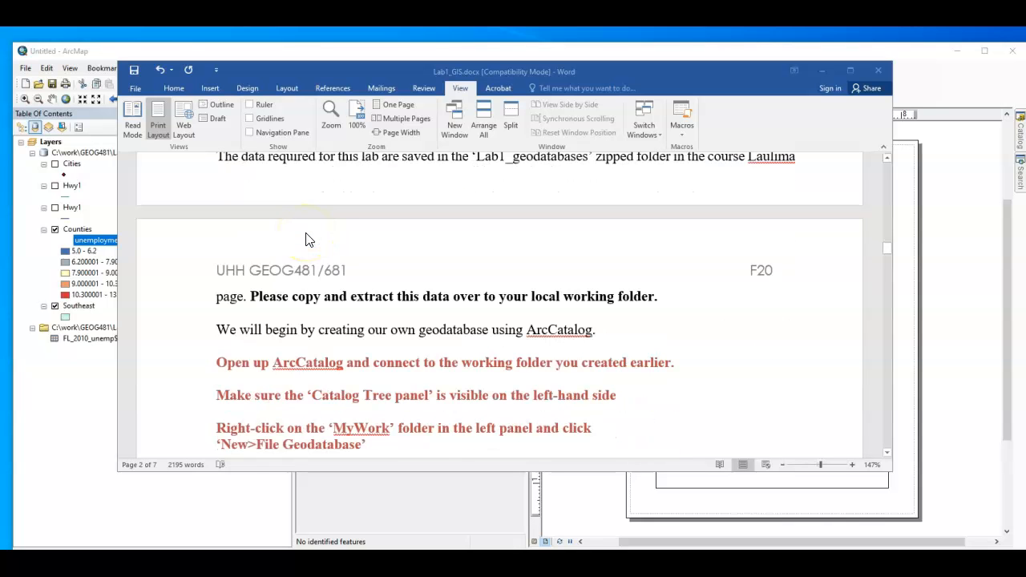
scroll(305, 239, down, 2)
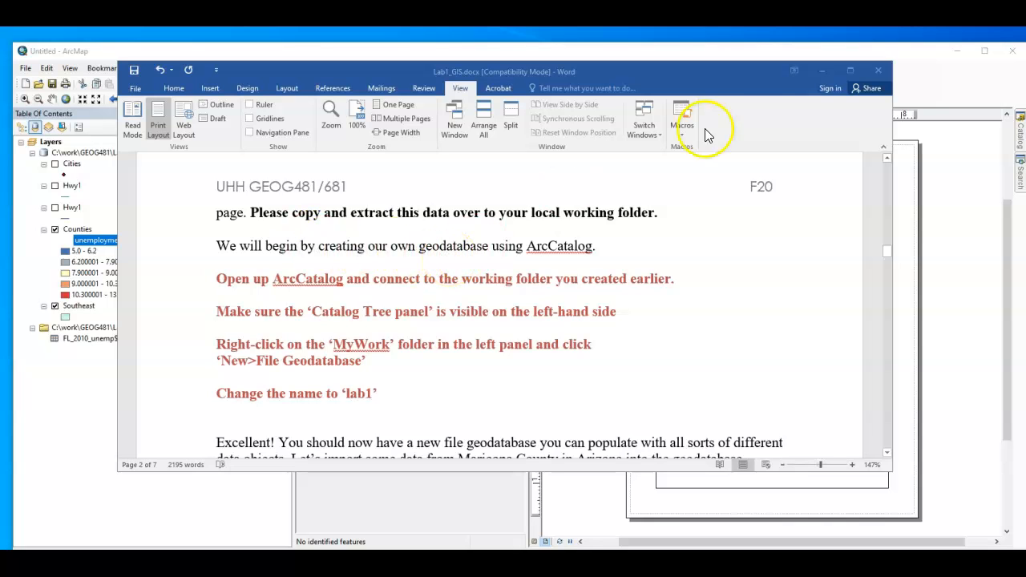
click(952, 52)
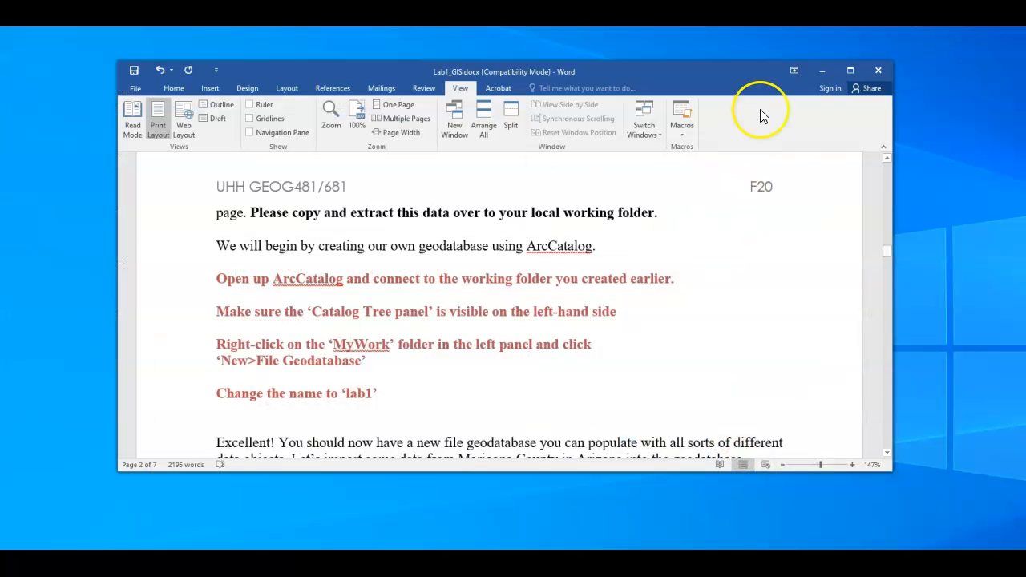
click(821, 70)
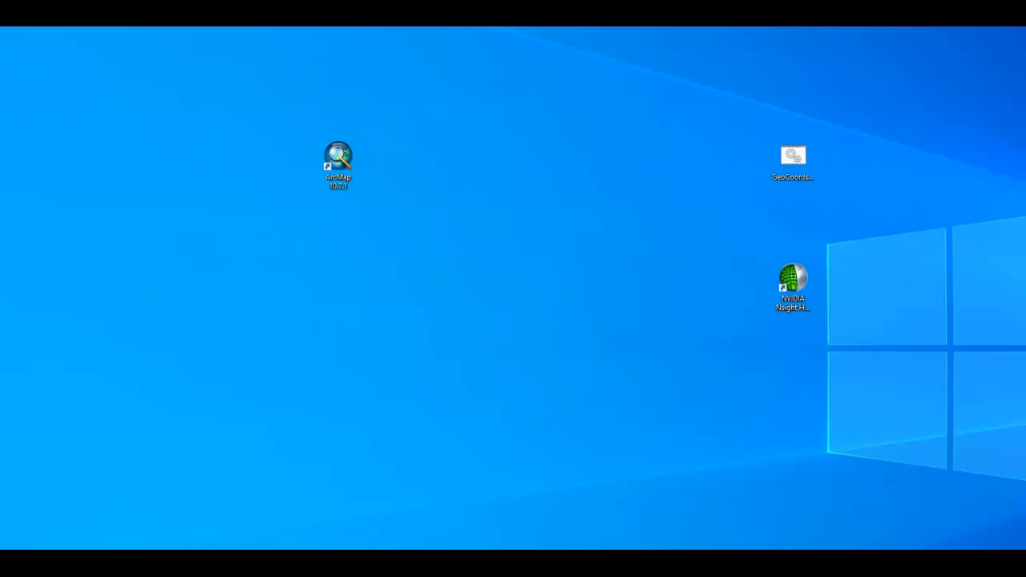
Switch to ArcMap and save the Florida map document as Lab1_part1_Florida in C:\work\GEOG481\Lab1
click(521, 563)
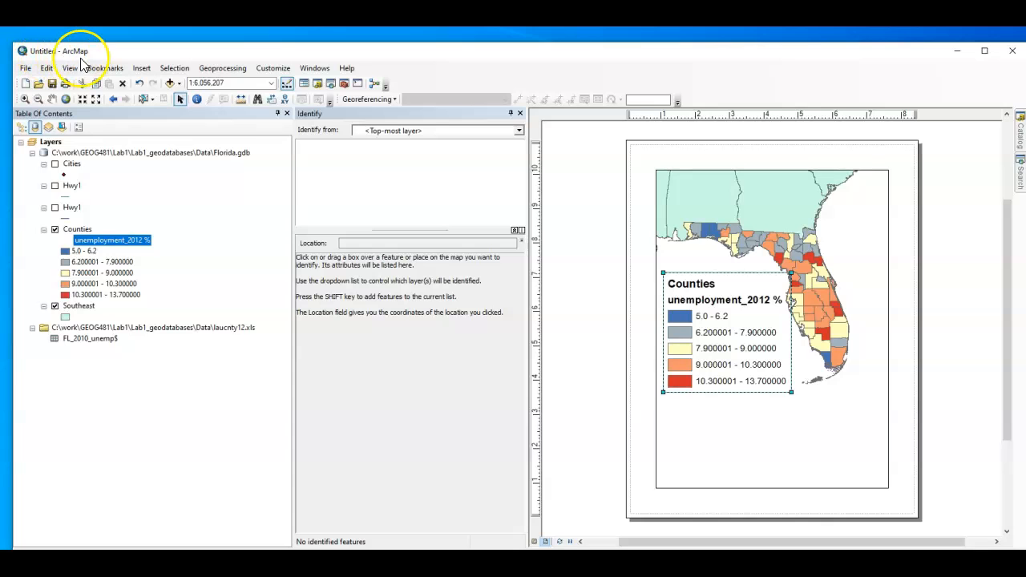
click(26, 69)
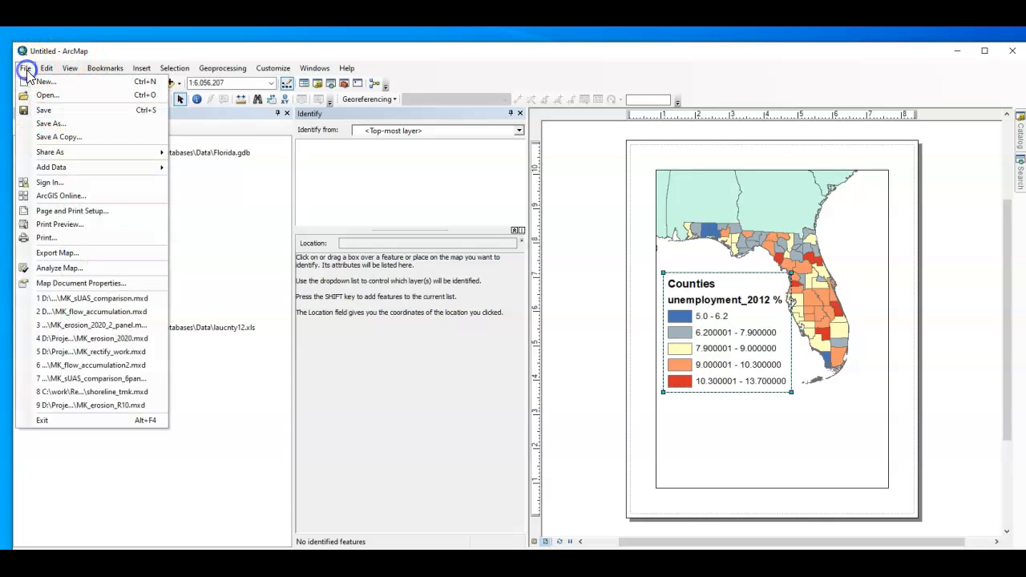
click(42, 123)
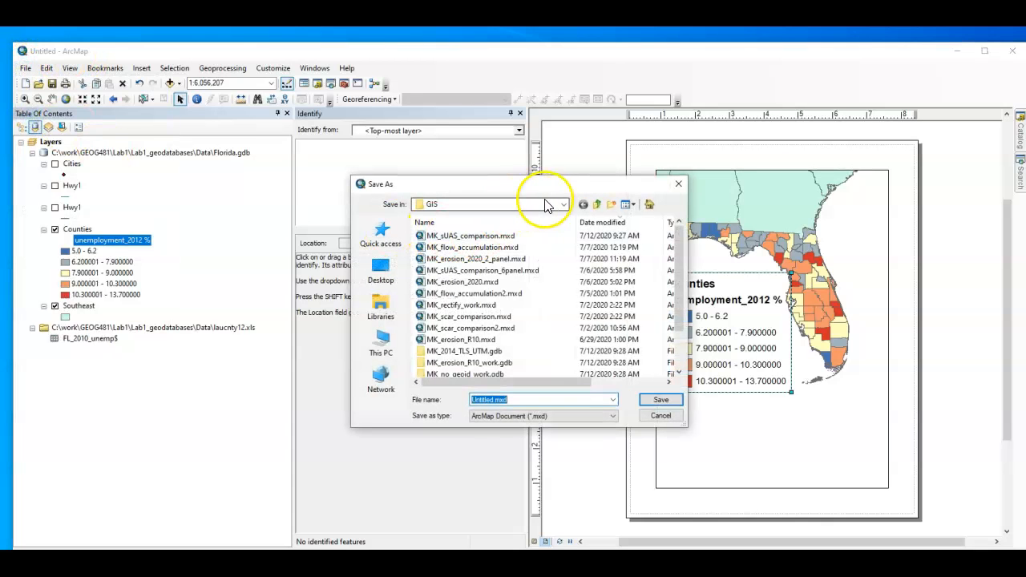
click(562, 204)
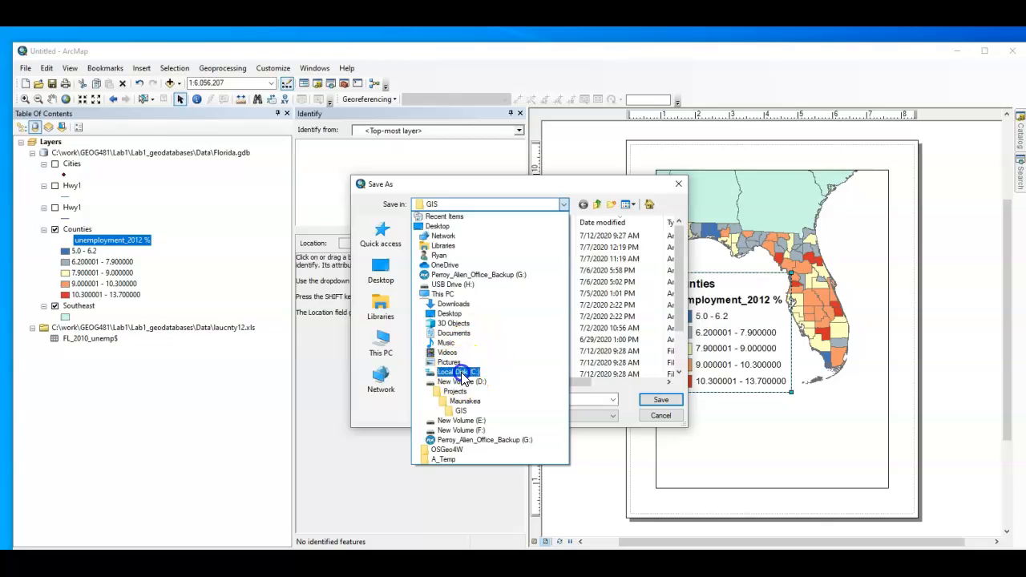
click(457, 371)
scroll(446, 343, down, 1)
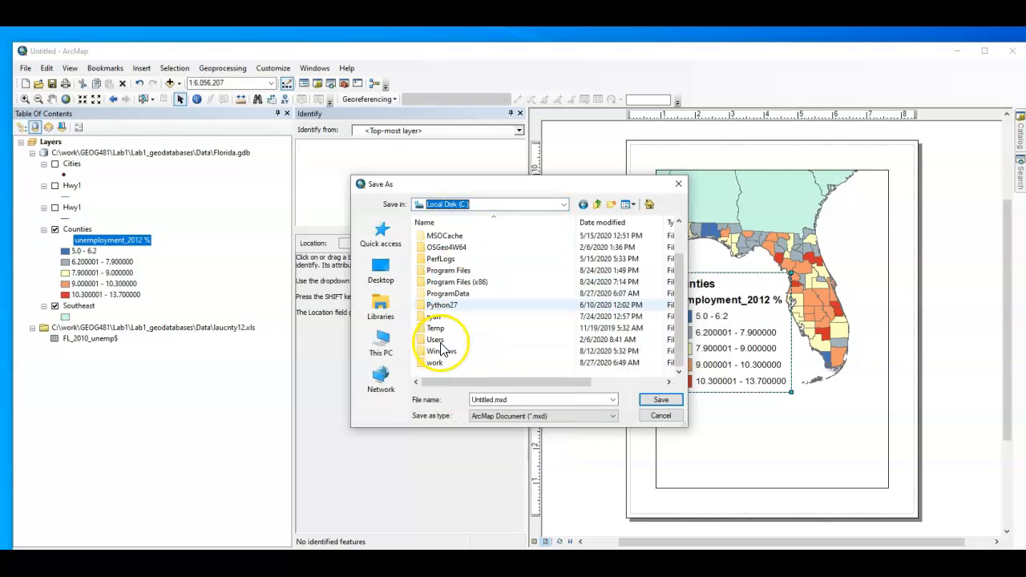
double_click(439, 363)
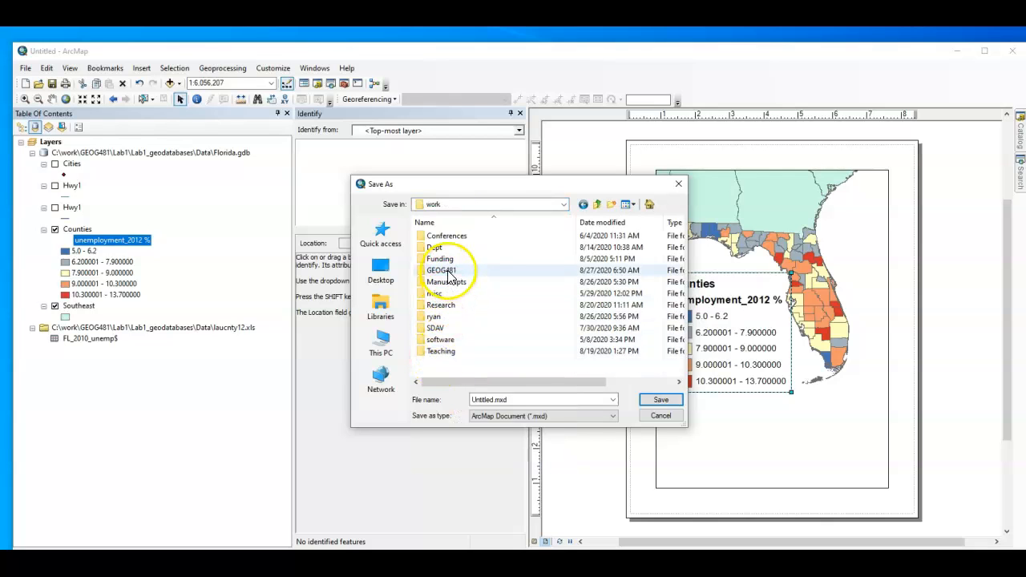
double_click(441, 275)
double_click(433, 237)
double_click(517, 398)
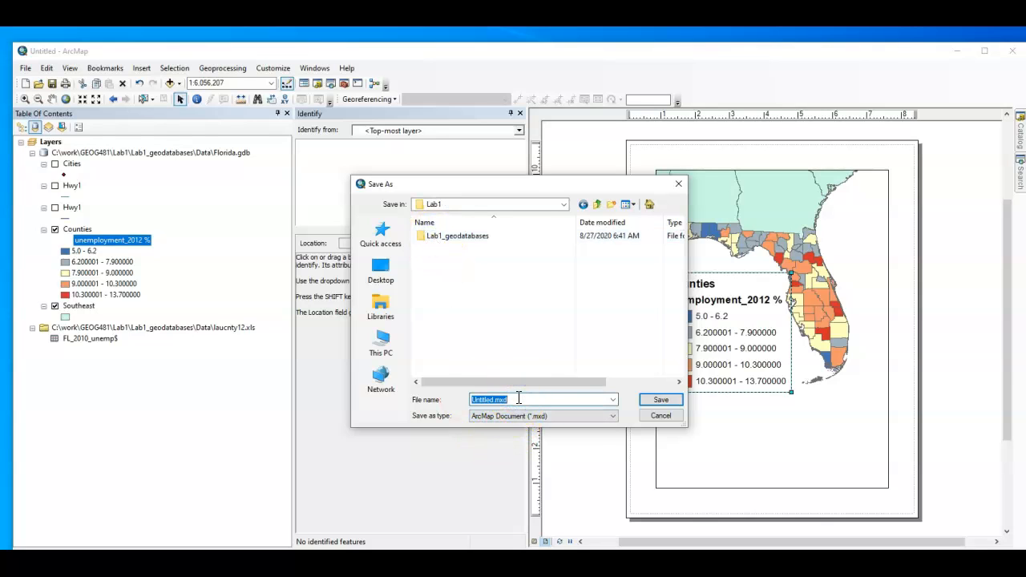
text(Lab1_part1_Florida)
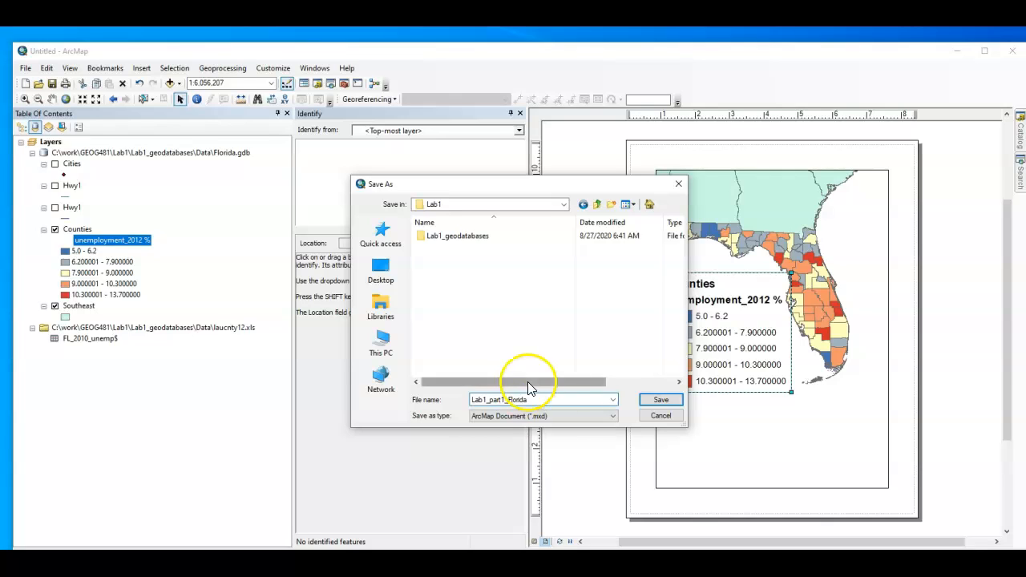
click(662, 401)
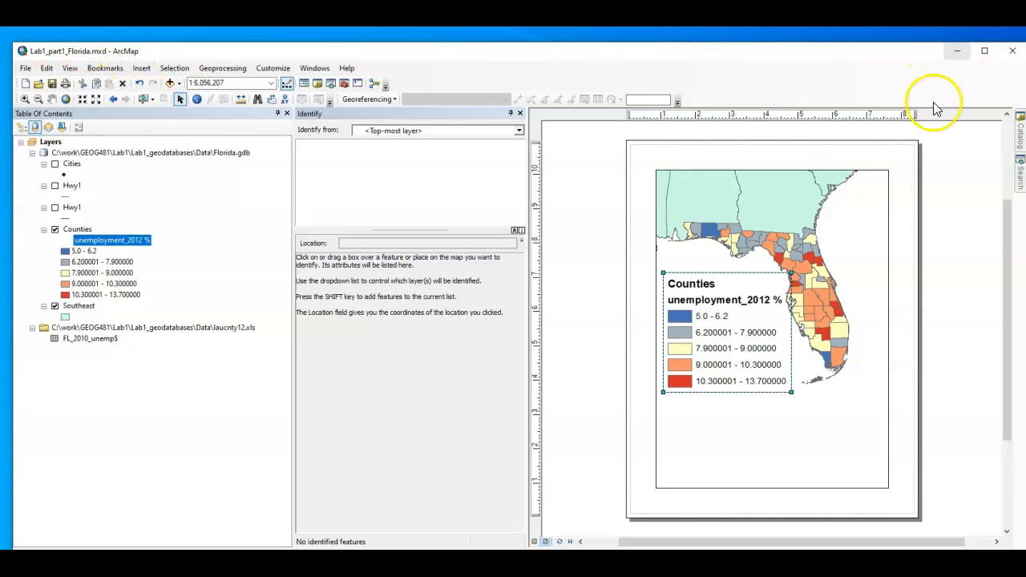
Check the ArcCatalog instructions in the Word lab document, and preview the Catalog and Search panes in ArcMap
key(alt+Tab)
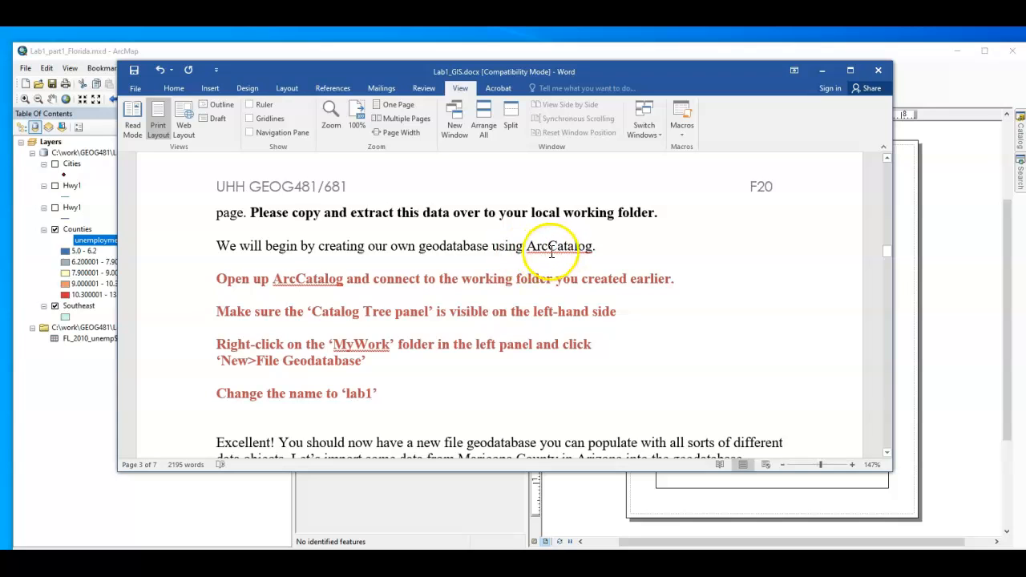
click(819, 74)
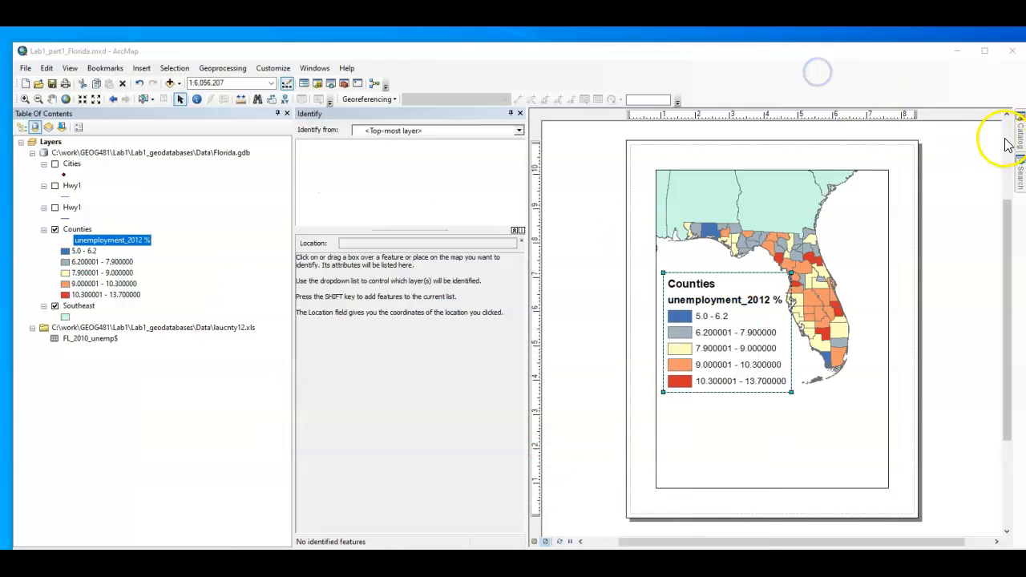
mouse_move(1020, 128)
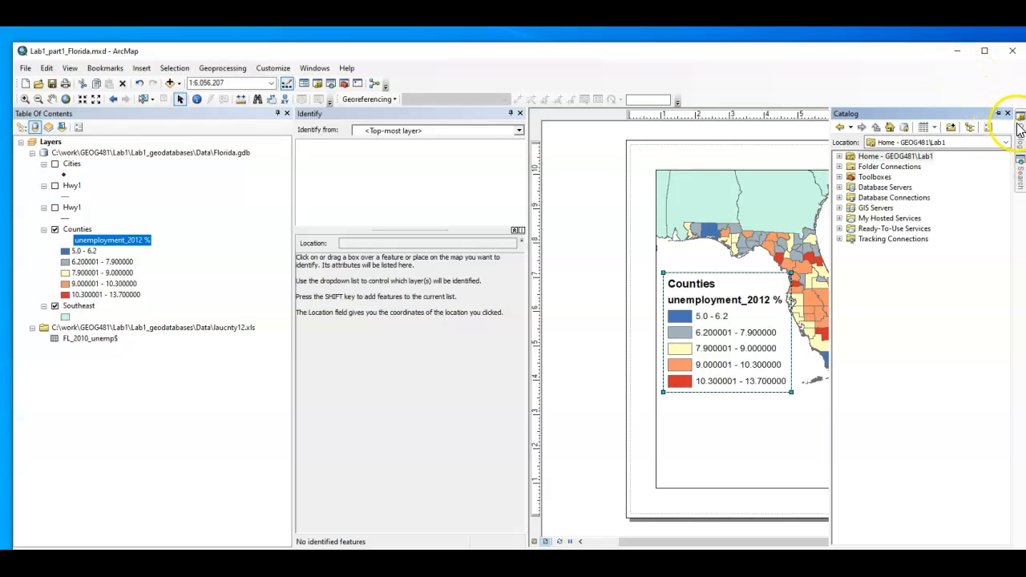
mouse_move(1021, 183)
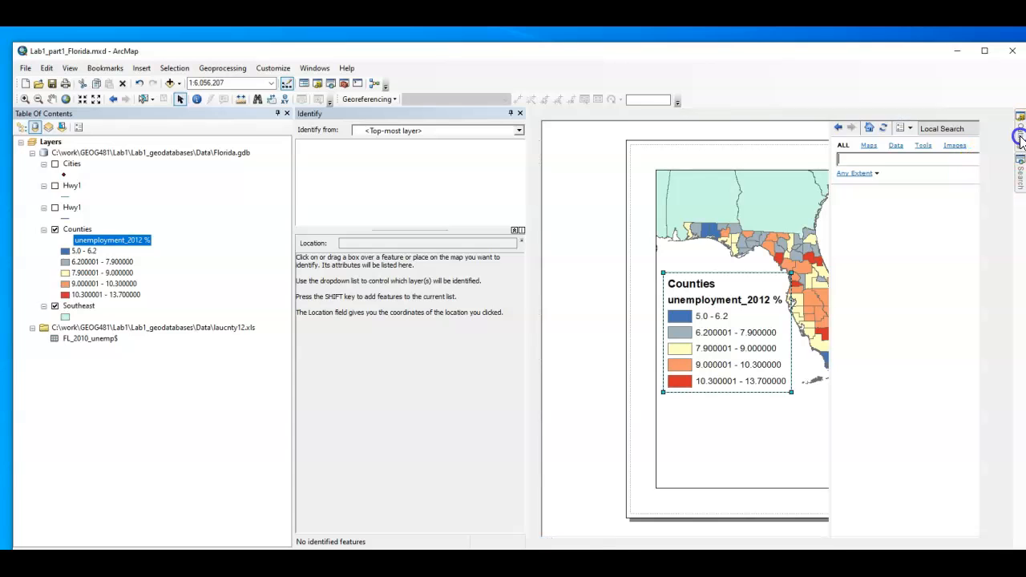
Minimize ArcMap, launch ArcCatalog 10.7.1 and move its window fully into view
click(956, 51)
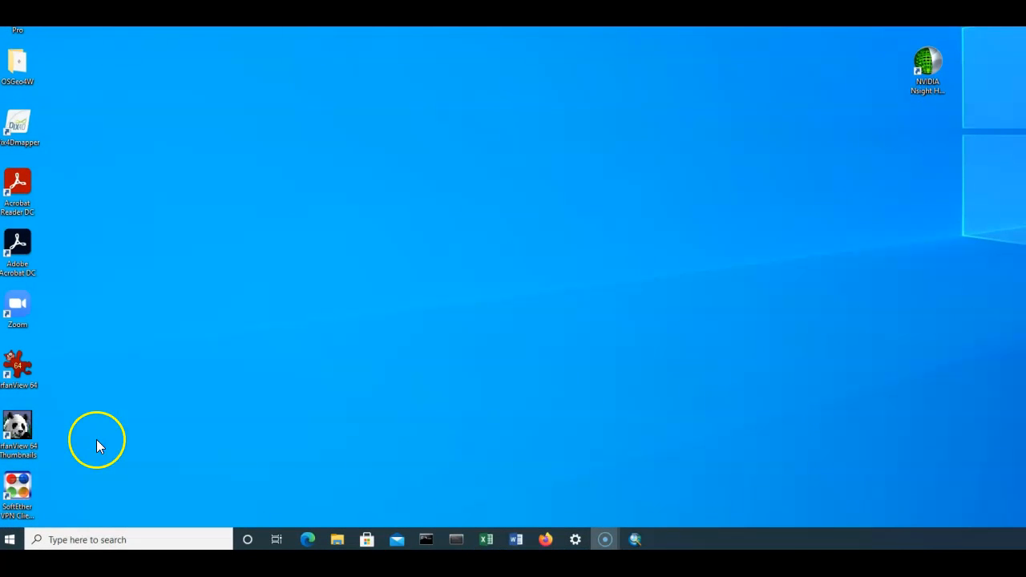
click(119, 539)
text(arc)
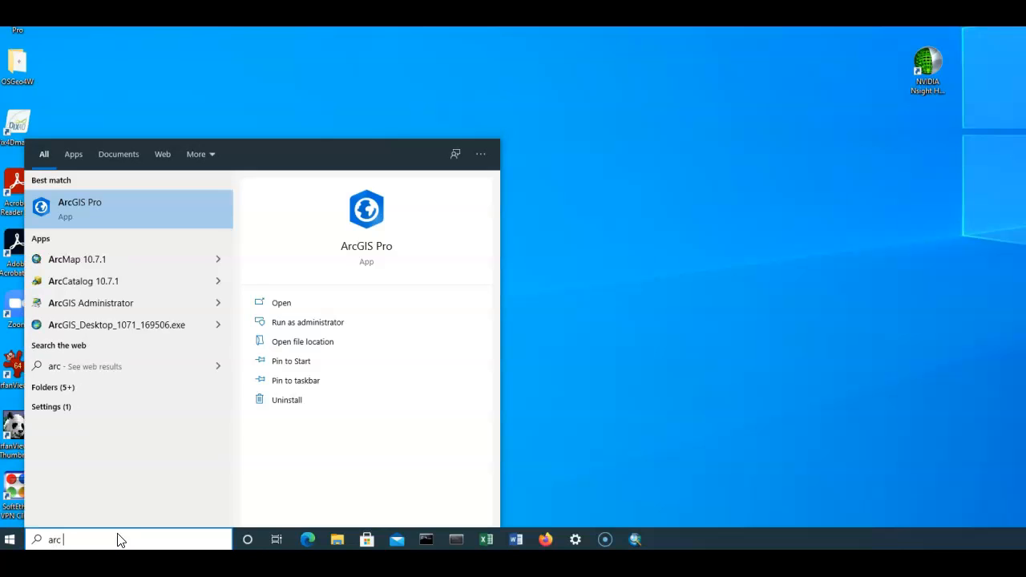
click(106, 283)
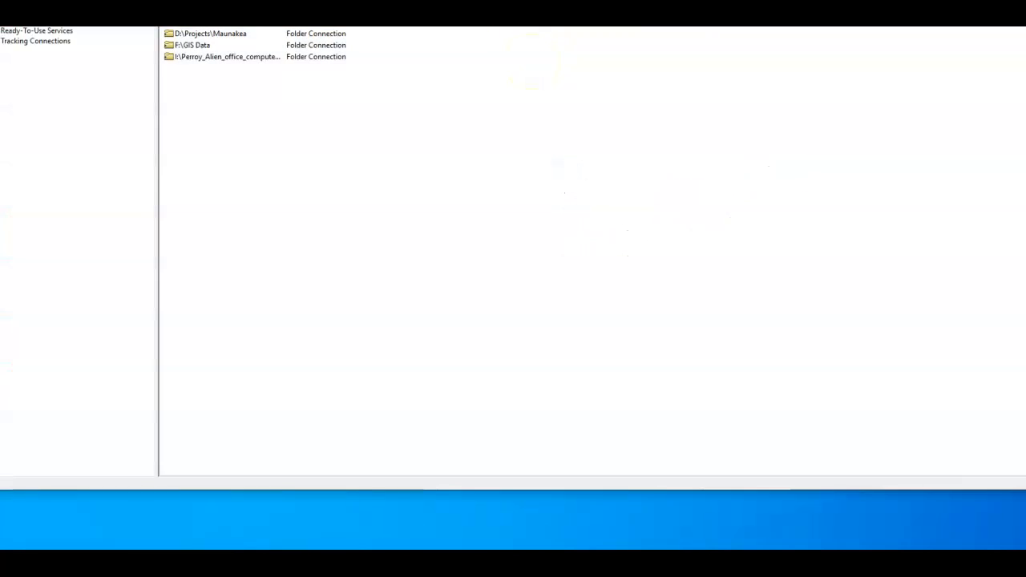
drag(441, 0, 489, 52)
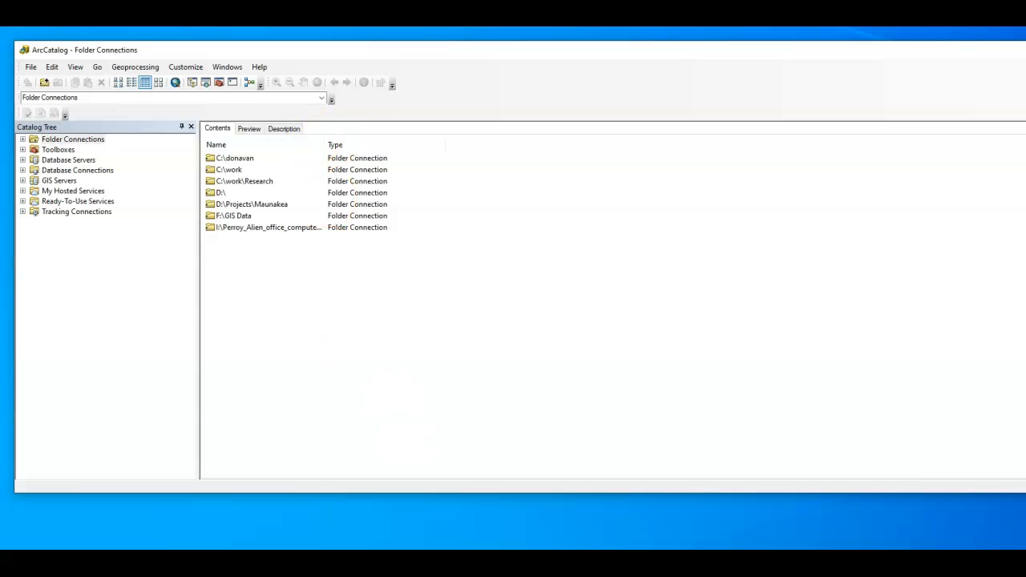
Recheck the lab instructions and add a folder connection to C:\work\GEOG481\Lab1\Lab1_geodatabases in ArcCatalog
click(433, 561)
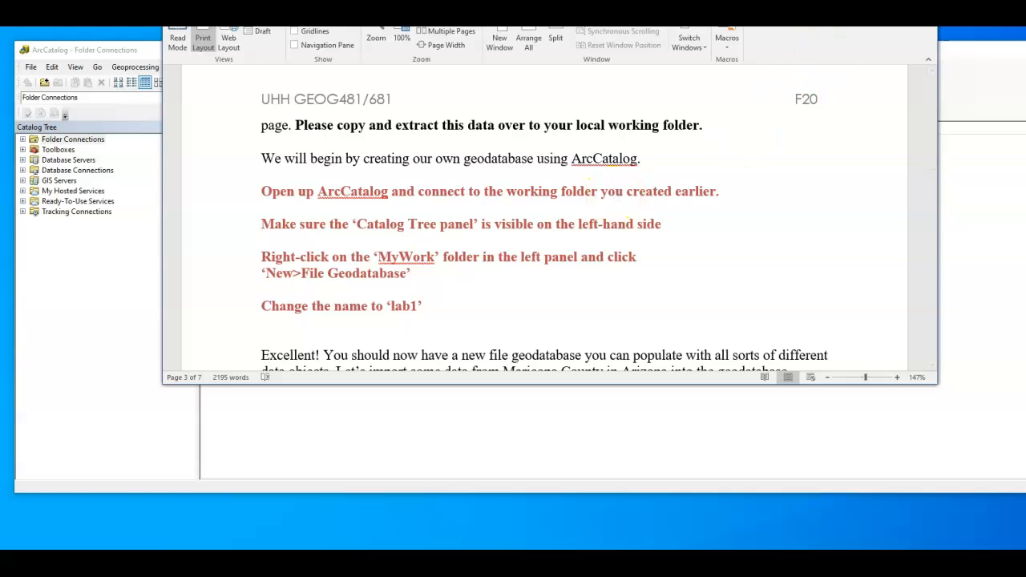
click(858, 4)
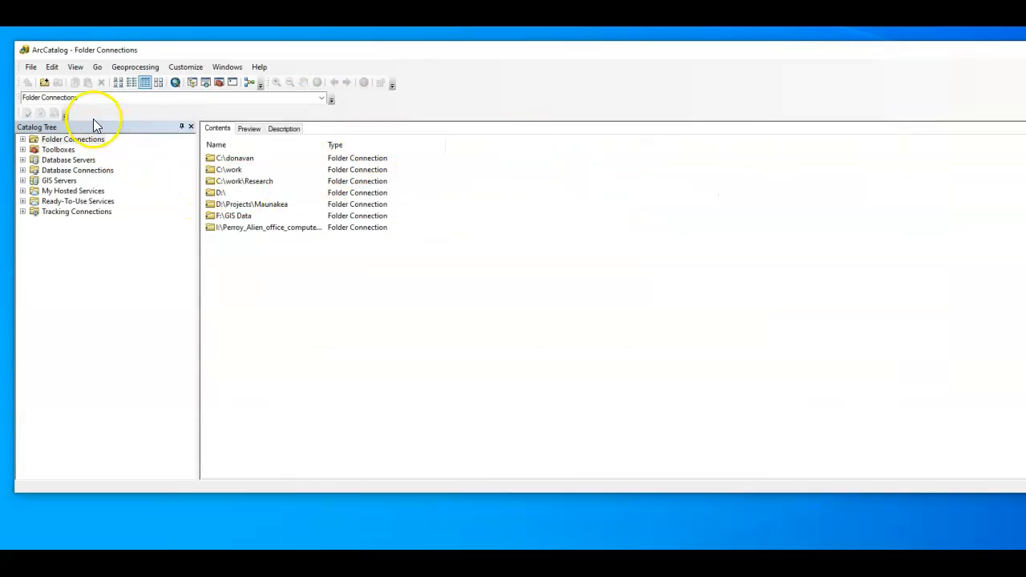
click(44, 82)
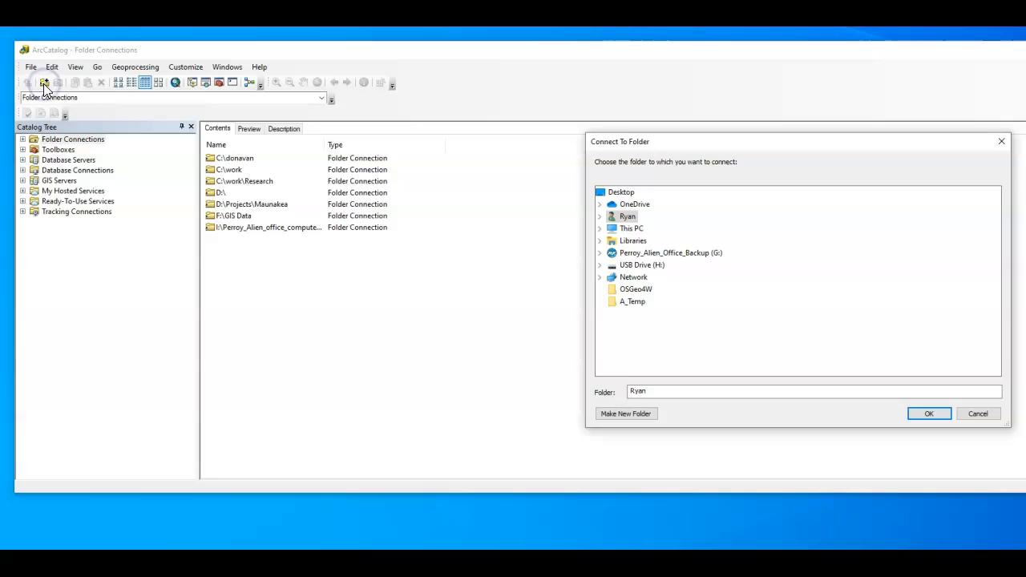
click(599, 228)
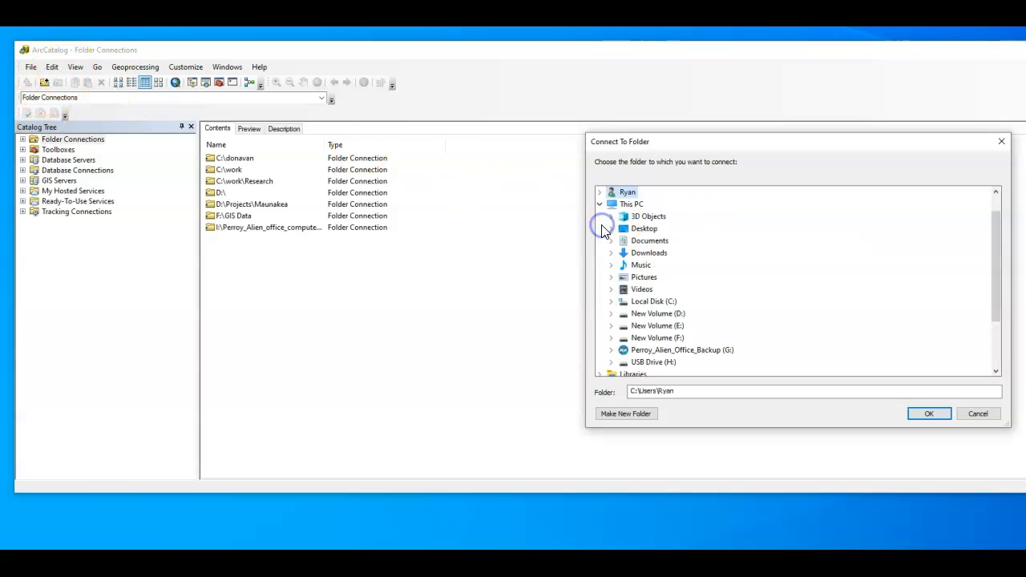
double_click(625, 307)
scroll(651, 356, down, 1)
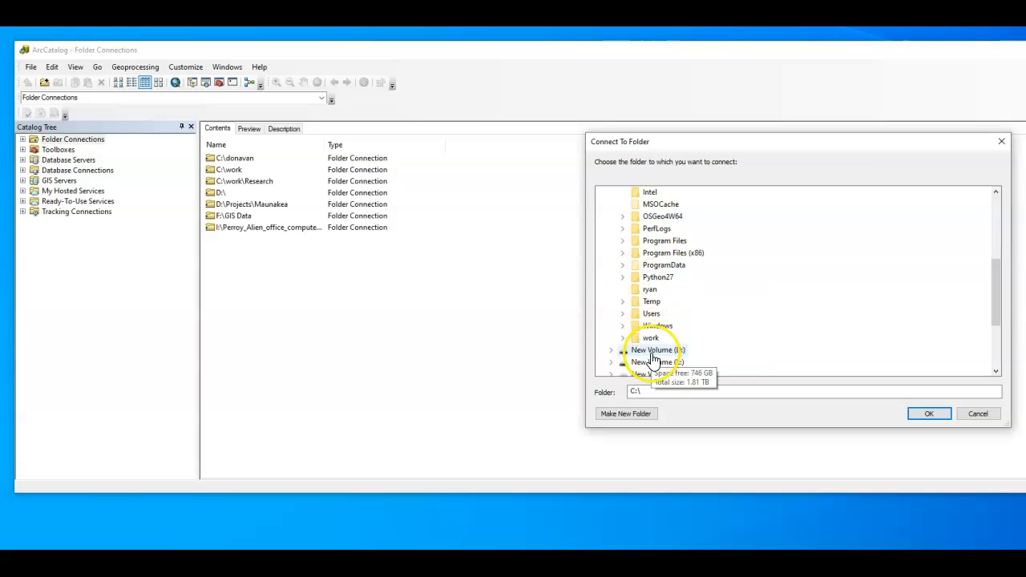
click(649, 340)
click(664, 276)
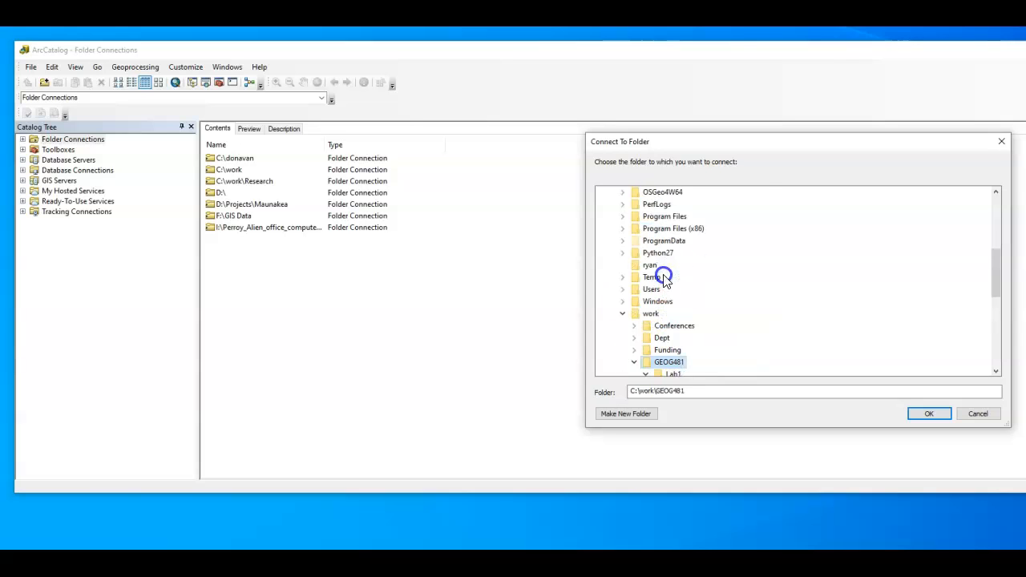
scroll(664, 279, down, 1)
click(674, 338)
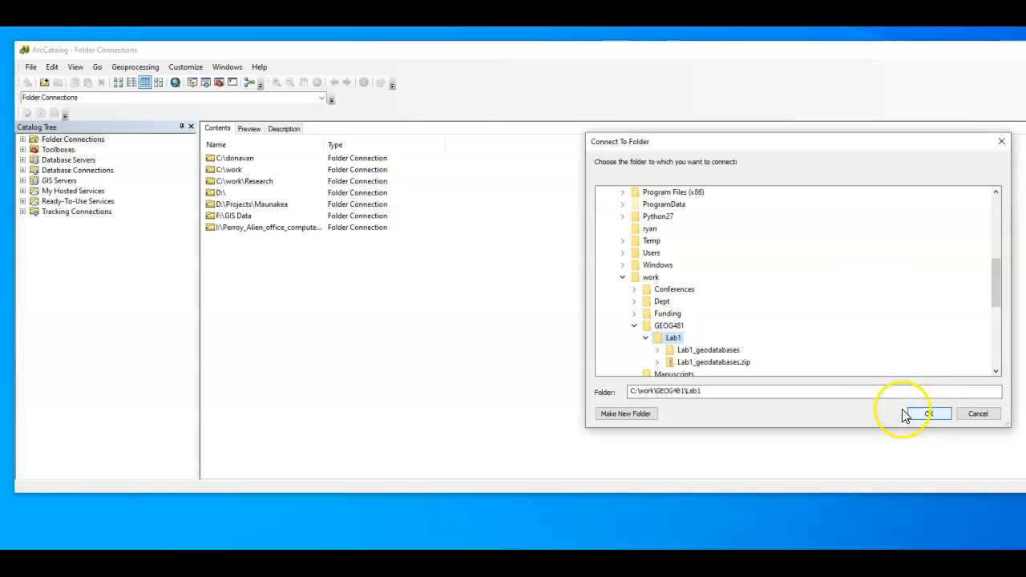
double_click(685, 351)
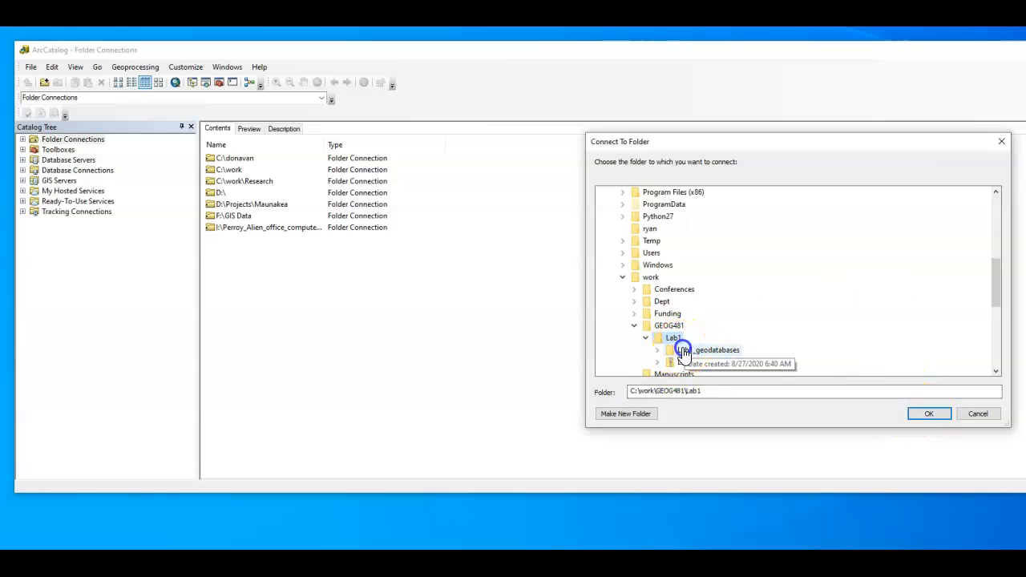
click(920, 414)
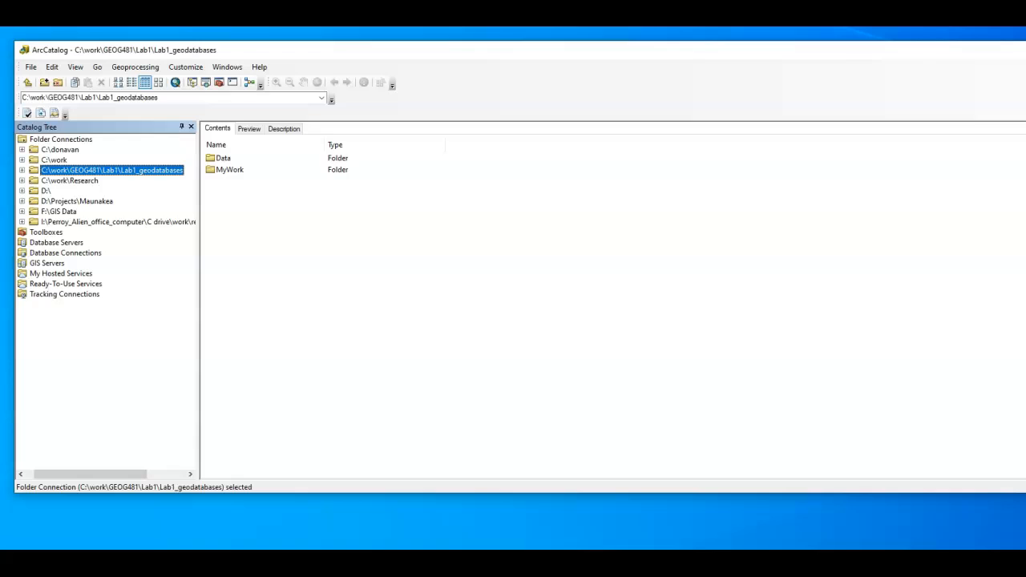
Recheck the geodatabase instructions in the Word lab document, then create a new file geodatabase in ArcCatalog's MyWork folder
key(alt+Tab)
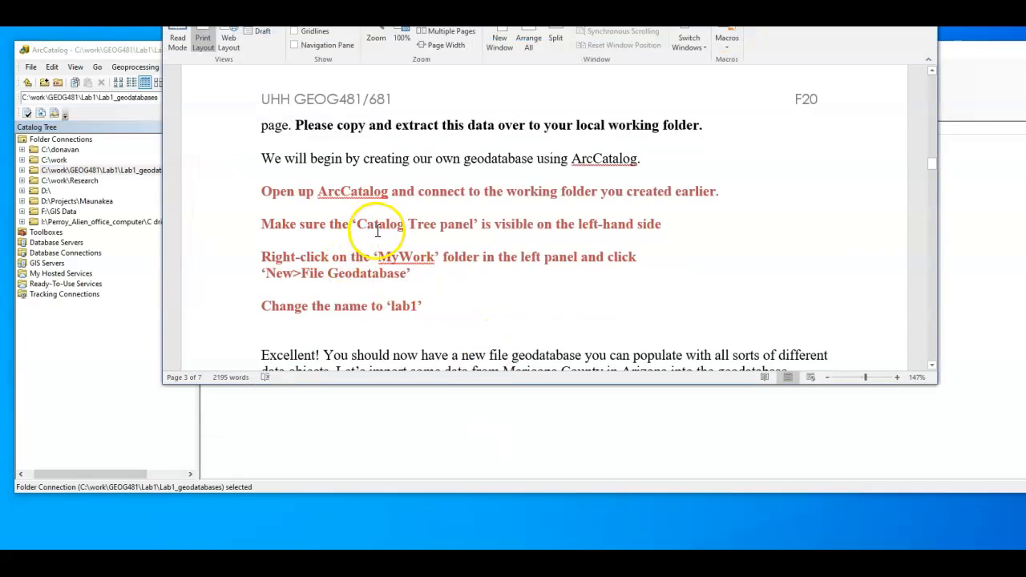
drag(560, 0, 824, 70)
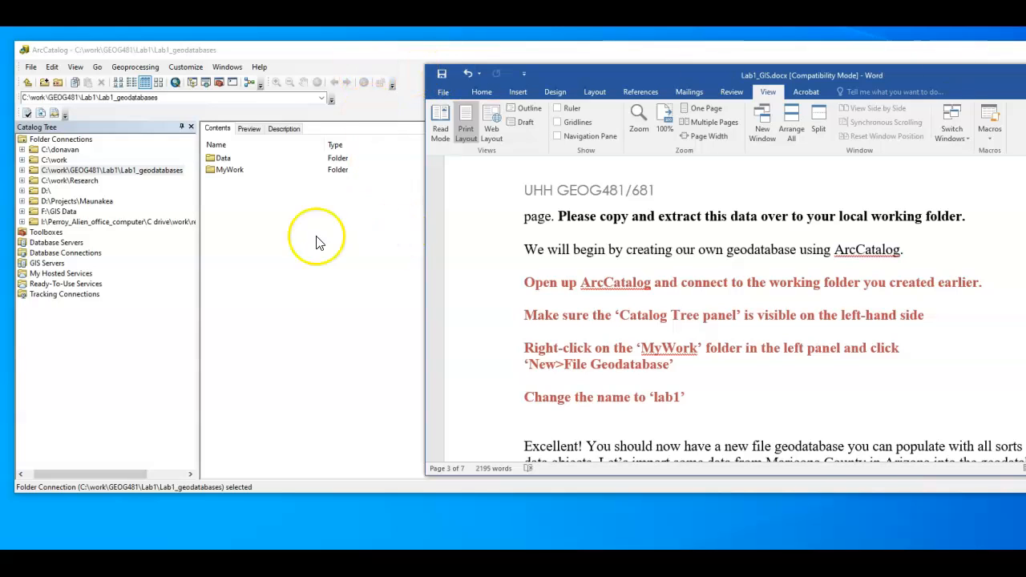
right_click(229, 170)
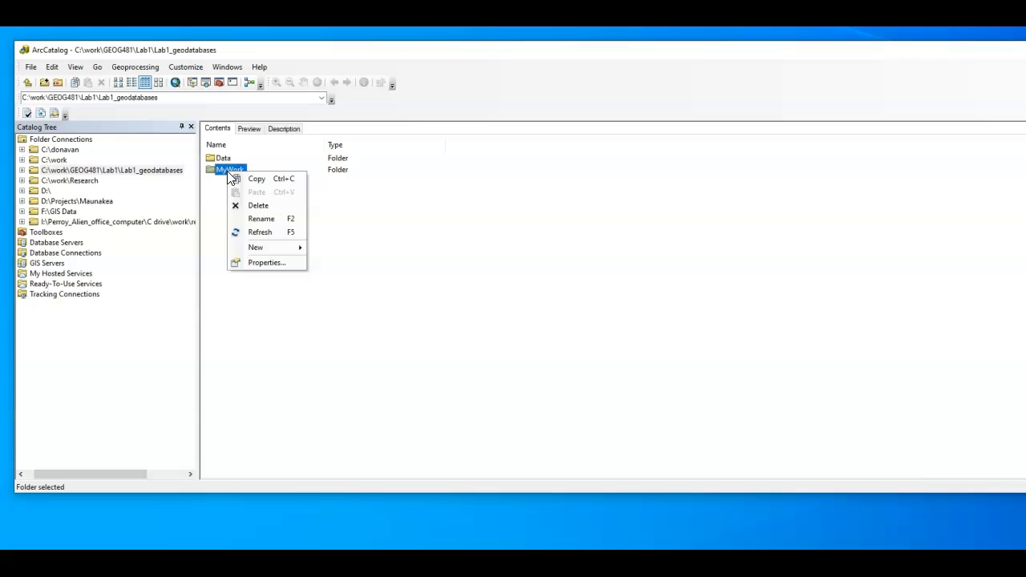
mouse_move(247, 246)
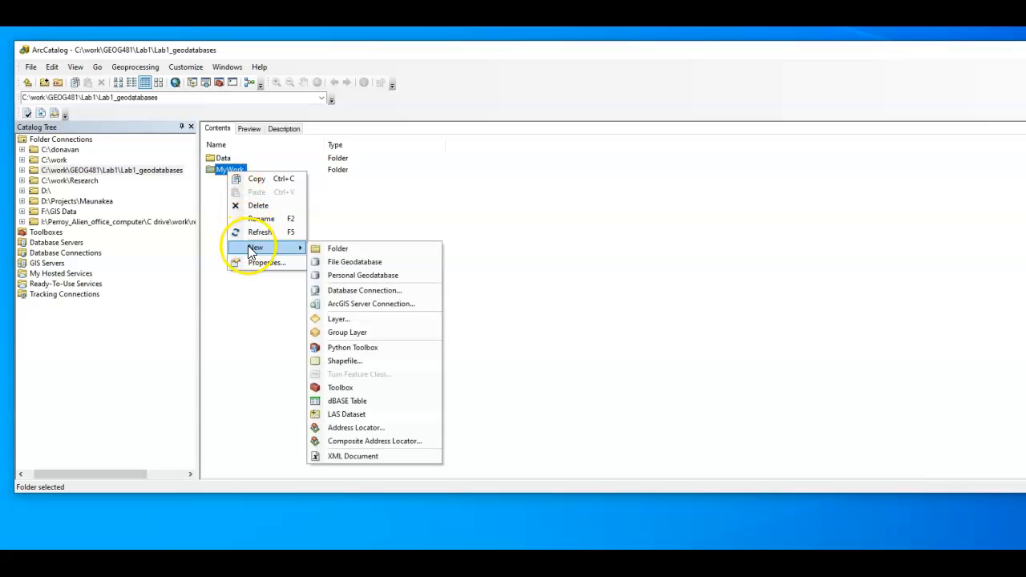
click(345, 262)
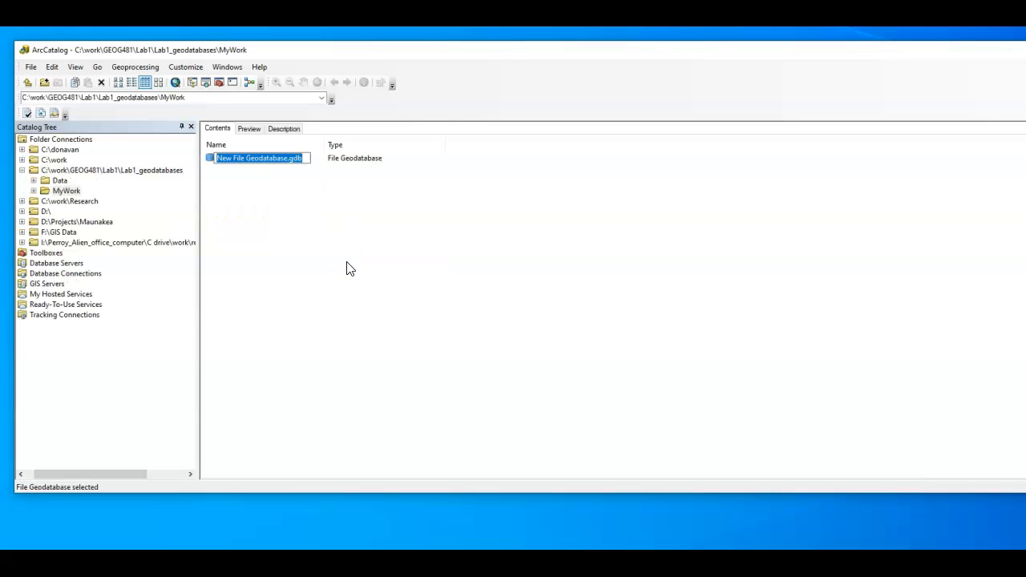
Check the required name in the lab document and rename the new file geodatabase in MyWork as Lab1
key(alt+Tab)
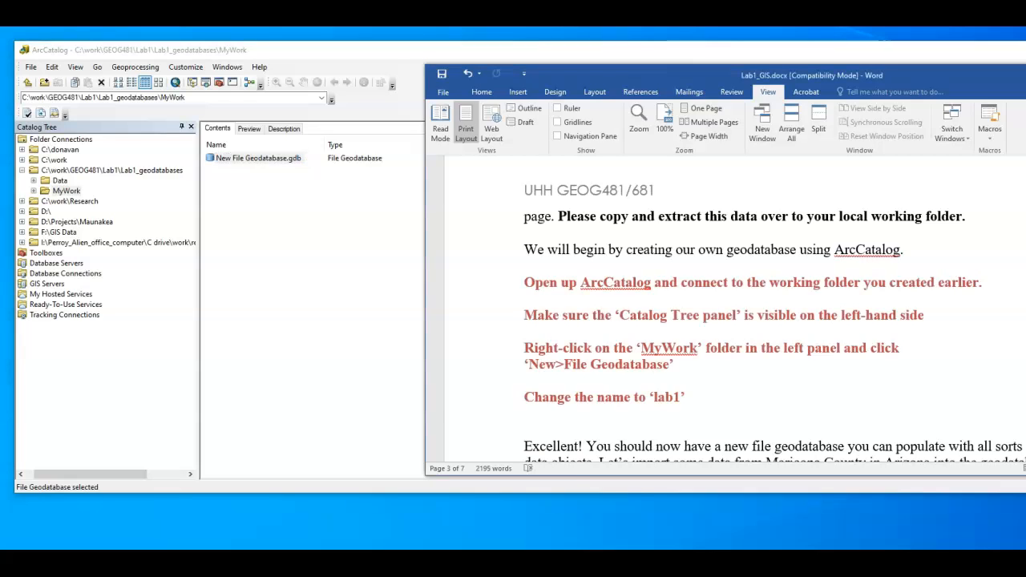
click(268, 159)
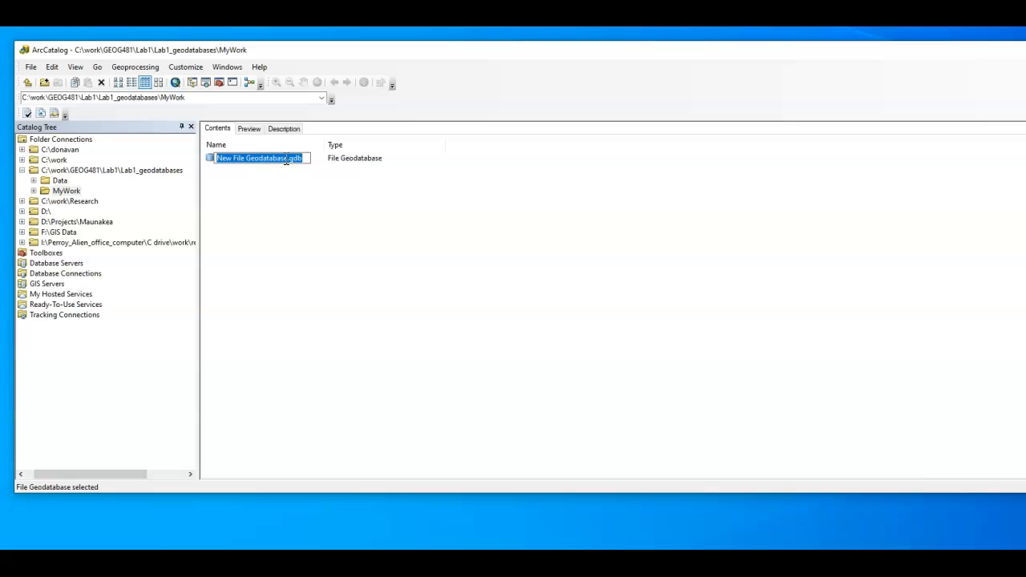
click(286, 159)
text(Lab1)
click(227, 201)
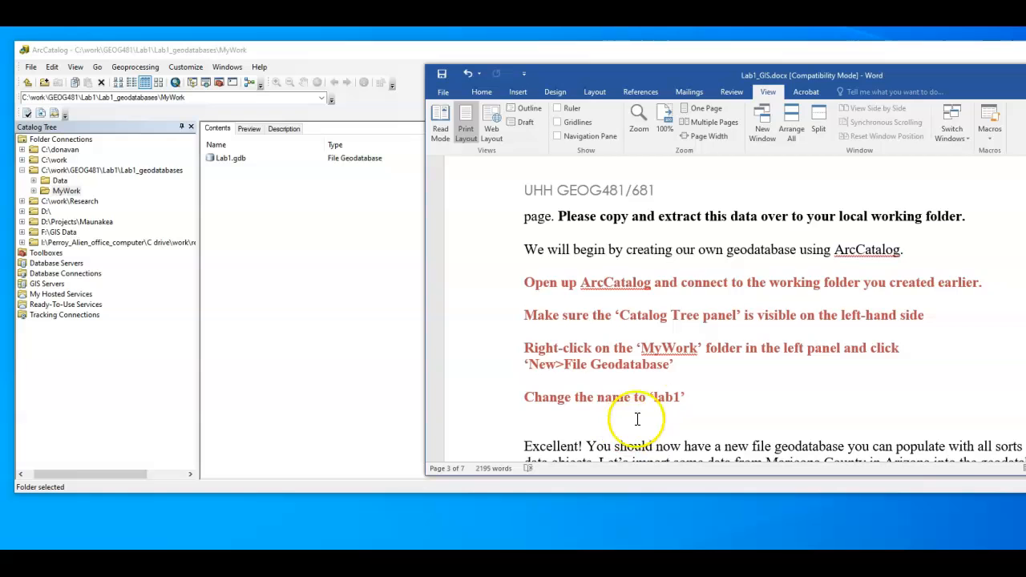
Read the Import Shapefiles instructions in Word, then open the multiple feature class import for Lab1.gdb in ArcCatalog
scroll(656, 388, down, 2)
scroll(656, 388, down, 3)
drag(687, 78, 545, 71)
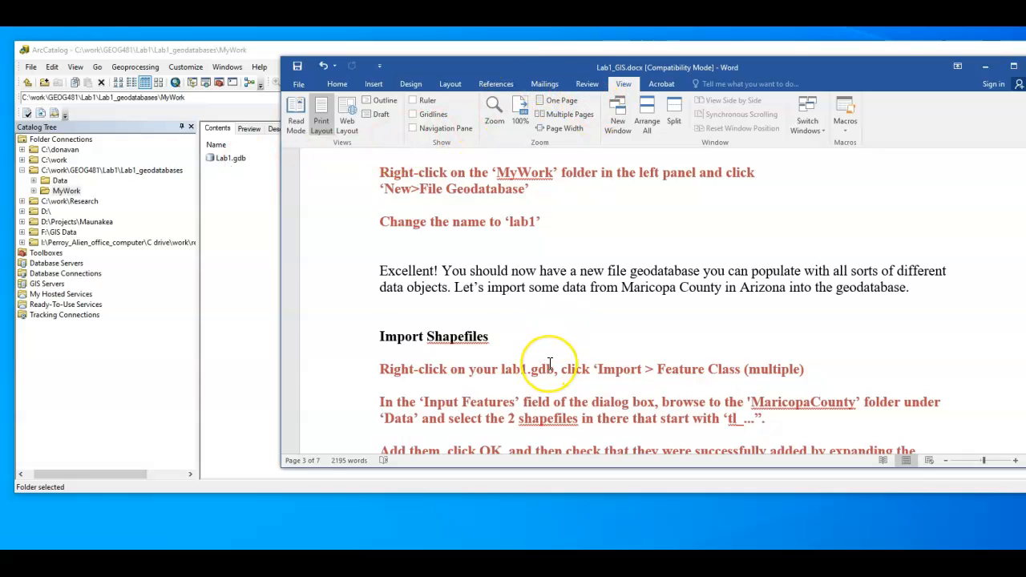
scroll(550, 363, down, 2)
scroll(550, 363, down, 3)
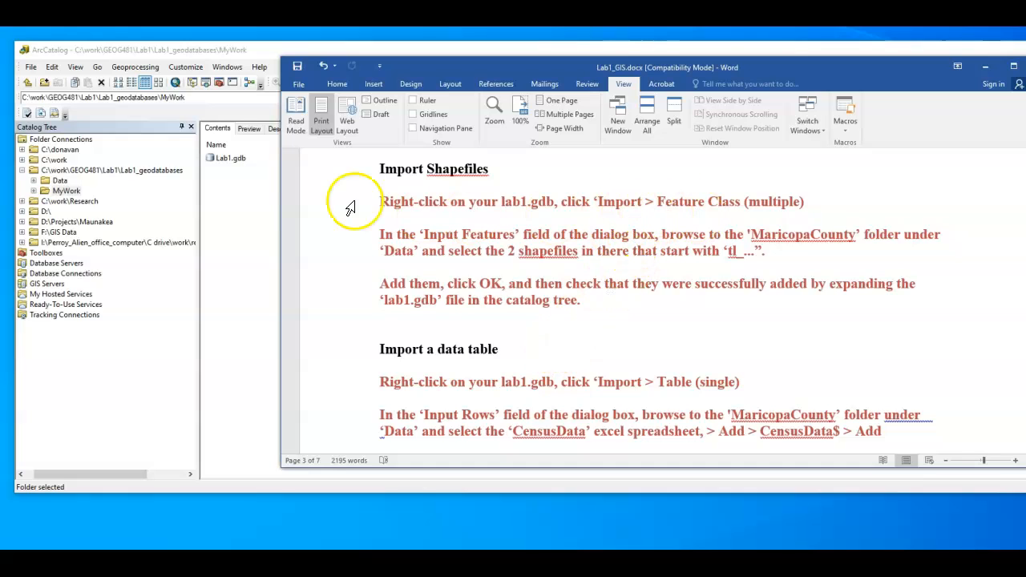
right_click(235, 164)
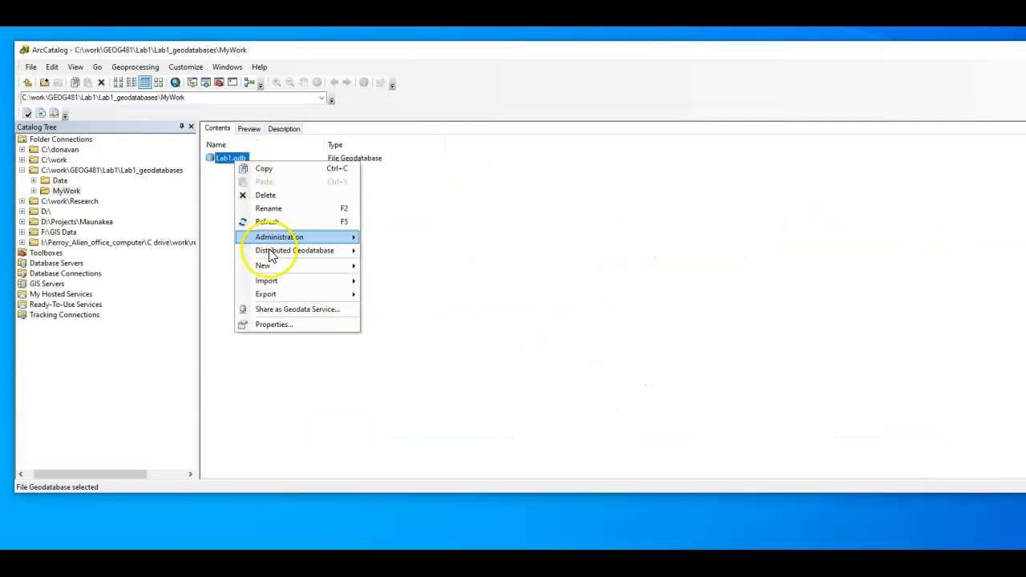
mouse_move(348, 280)
click(421, 296)
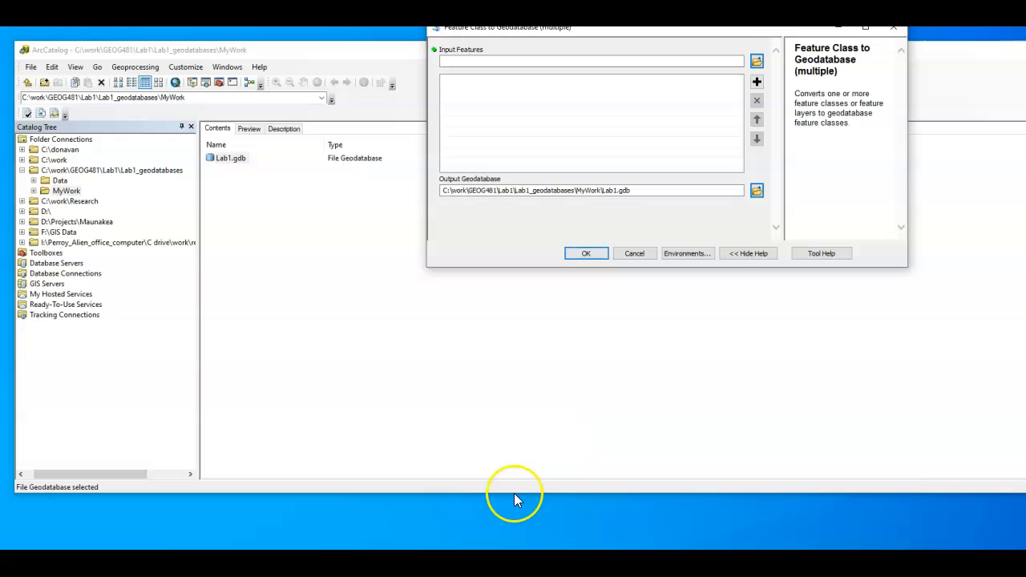
Import tl_2010_04013_cousub10.shp and tl_2010_04013_tract10.shp from the MaricopaCounty data folder into Lab1.gdb
key(alt+Tab)
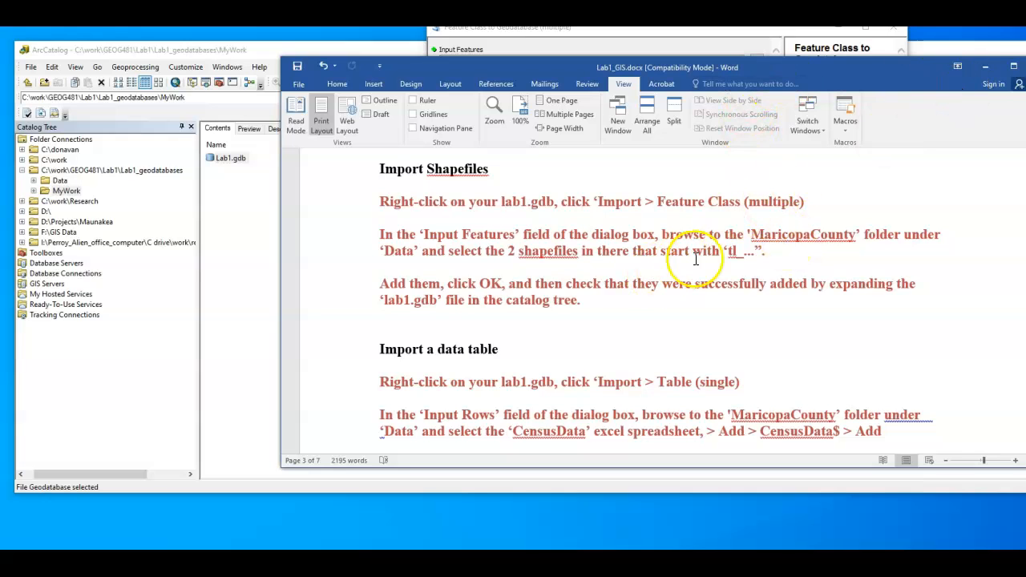
click(987, 70)
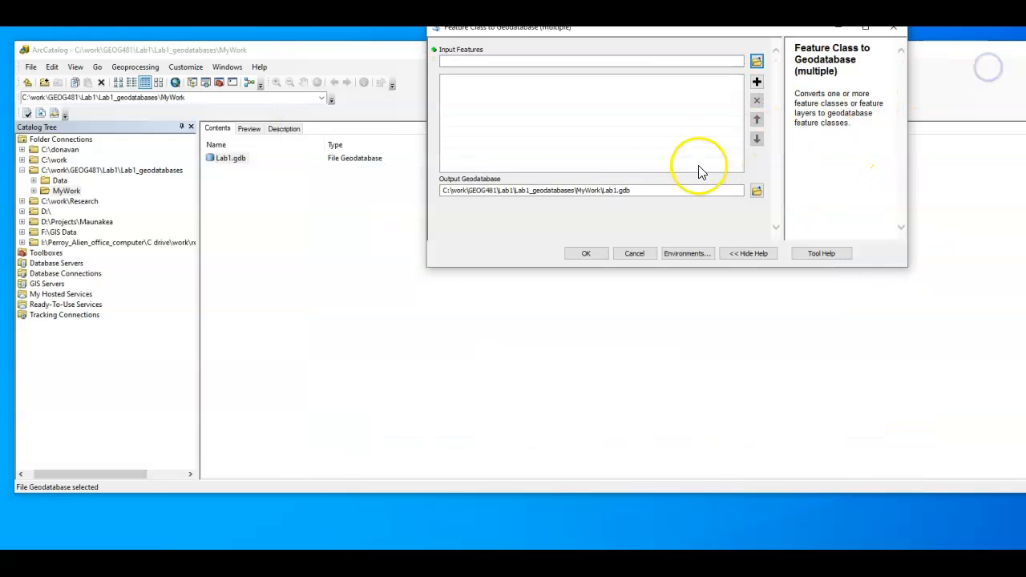
click(755, 63)
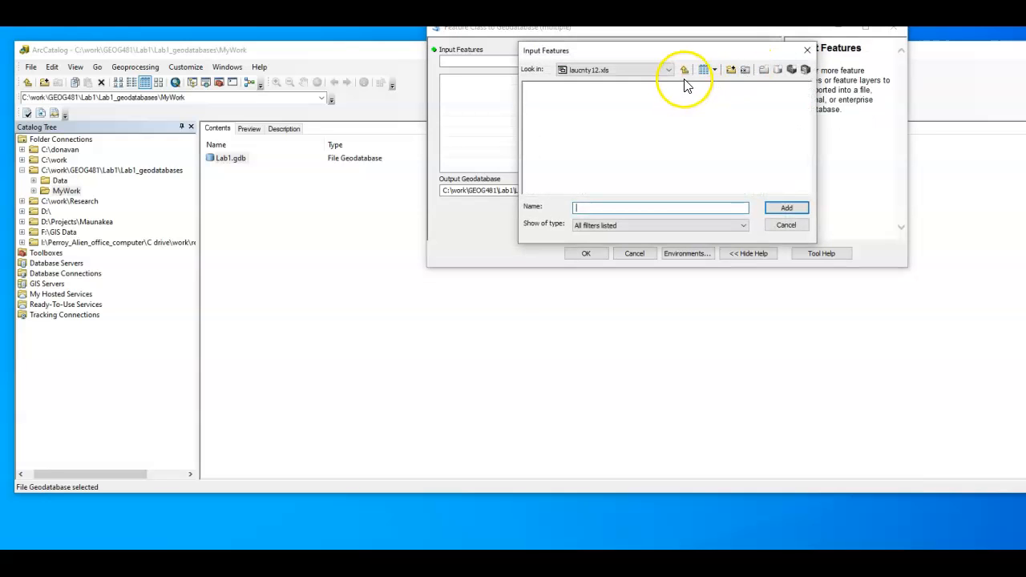
click(684, 71)
double_click(549, 87)
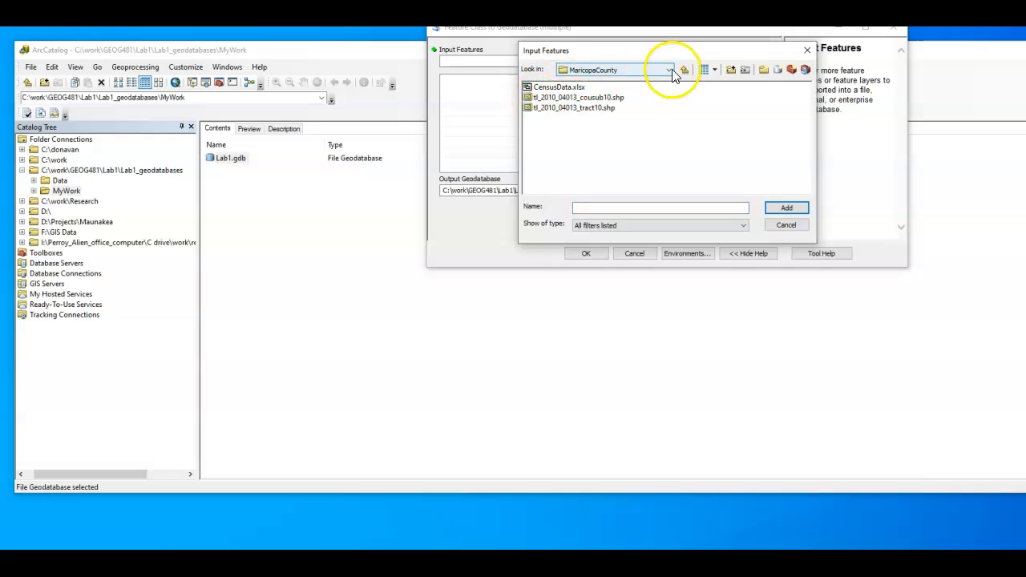
click(606, 98)
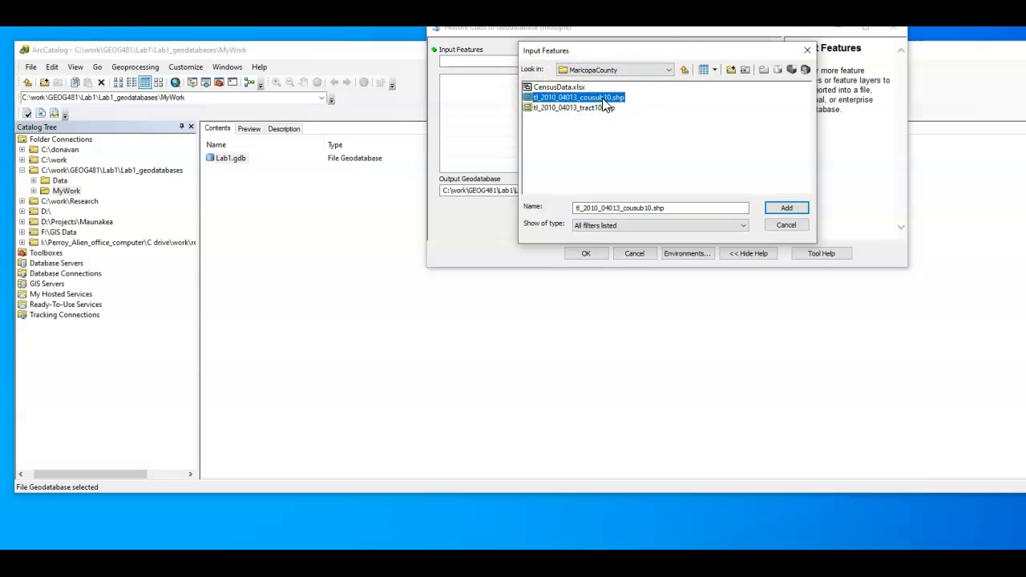
ctrl+click(600, 109)
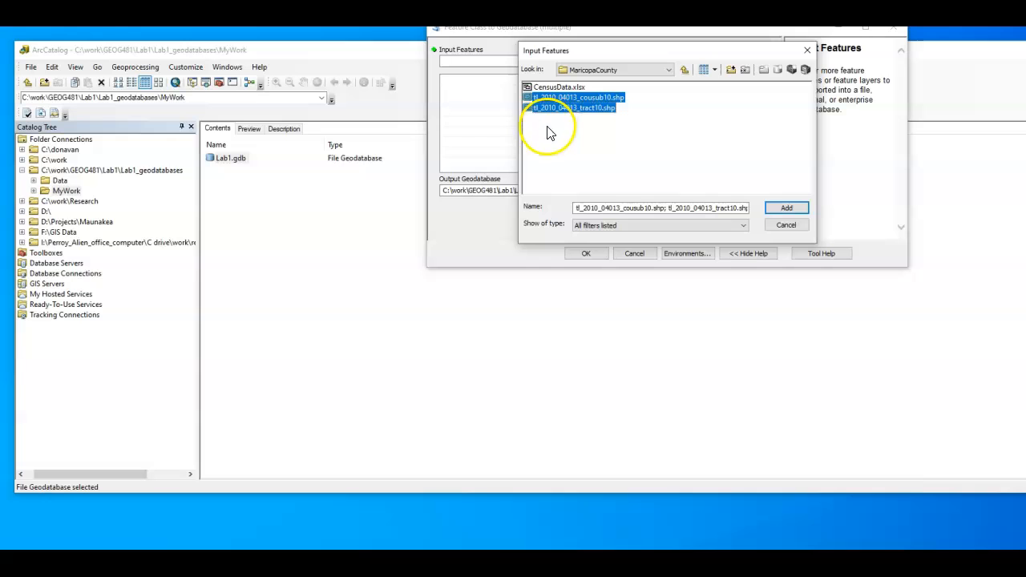
click(800, 211)
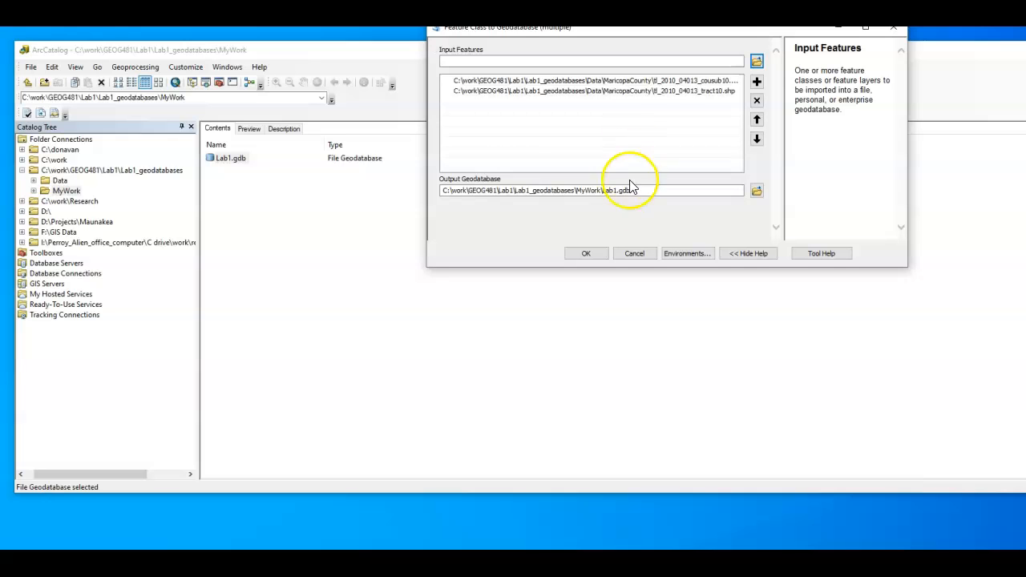
click(586, 253)
click(377, 239)
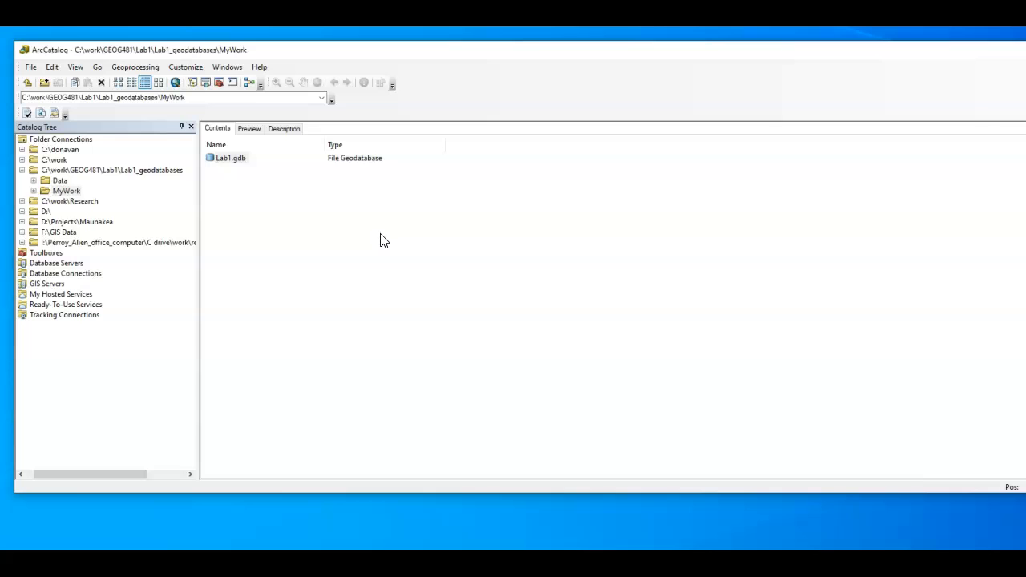
Expand MyWork and Lab1.gdb in the catalog tree and inspect the imported cousub10 and tract10 feature classes
click(231, 159)
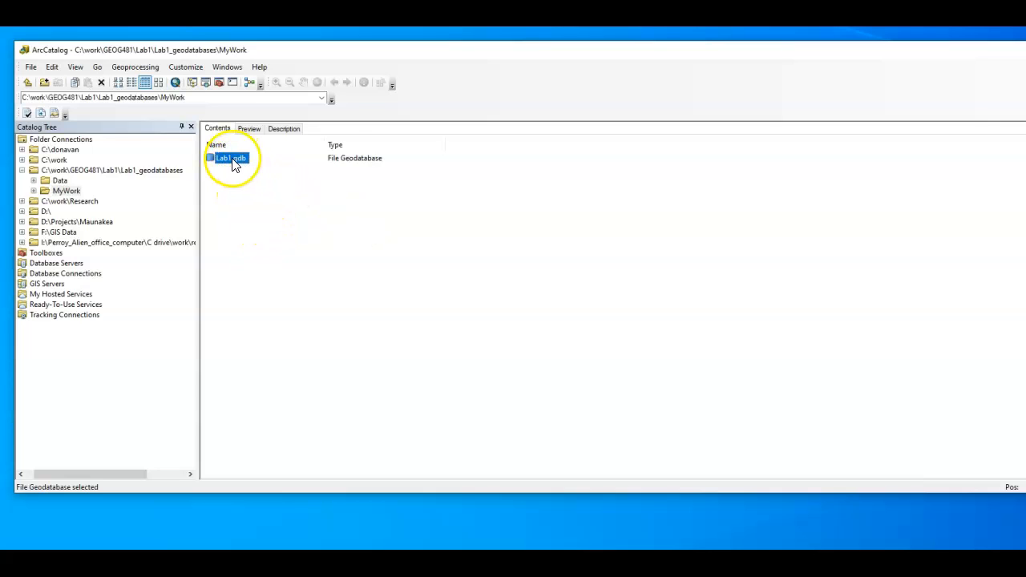
click(32, 191)
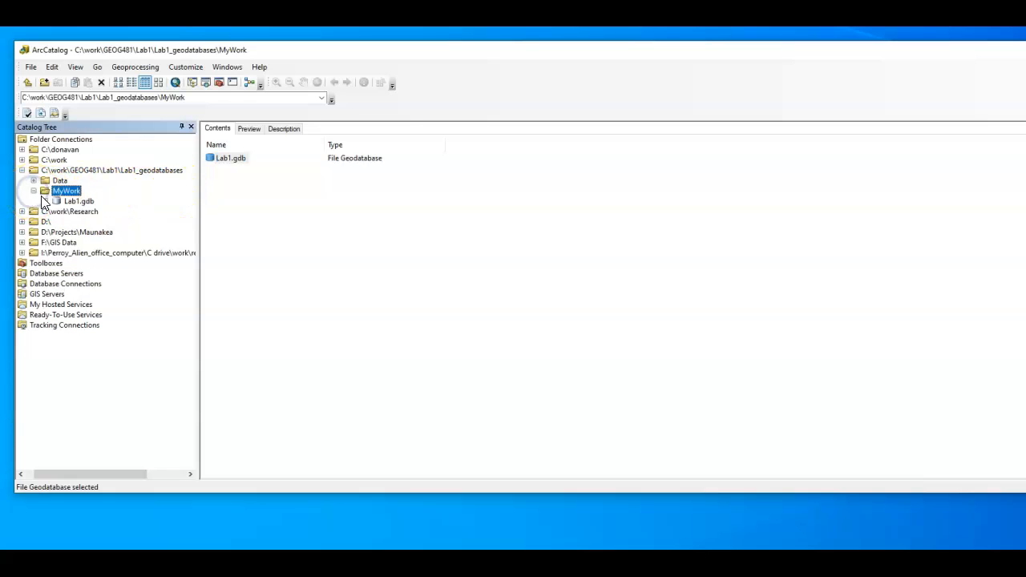
click(45, 201)
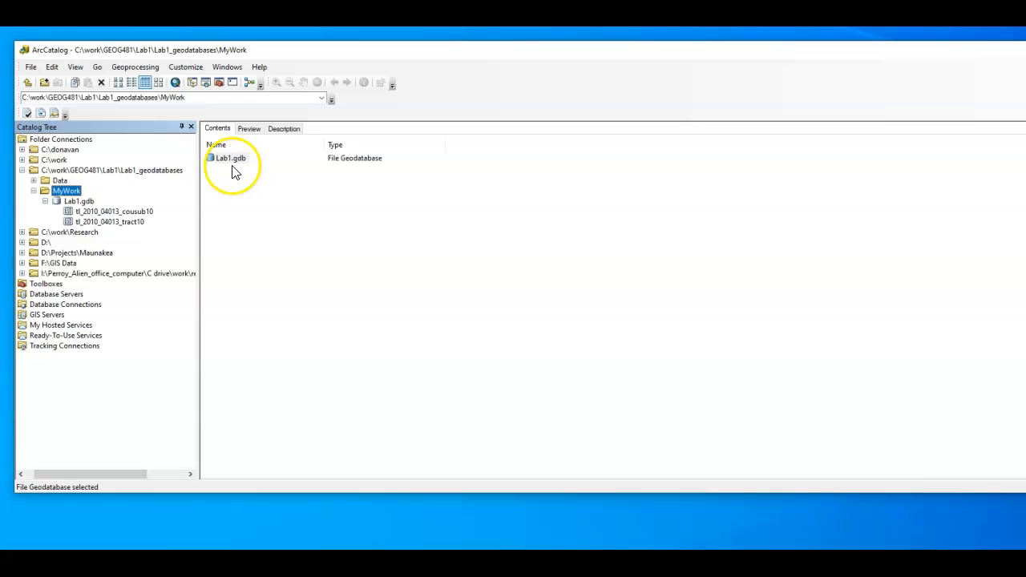
click(92, 221)
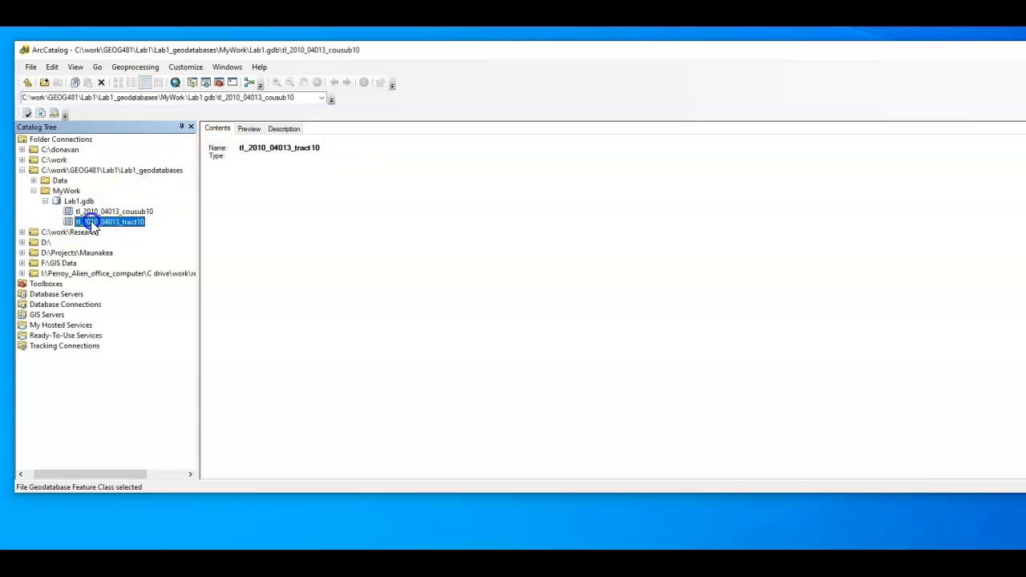
click(91, 211)
click(86, 201)
click(91, 211)
click(91, 222)
click(89, 211)
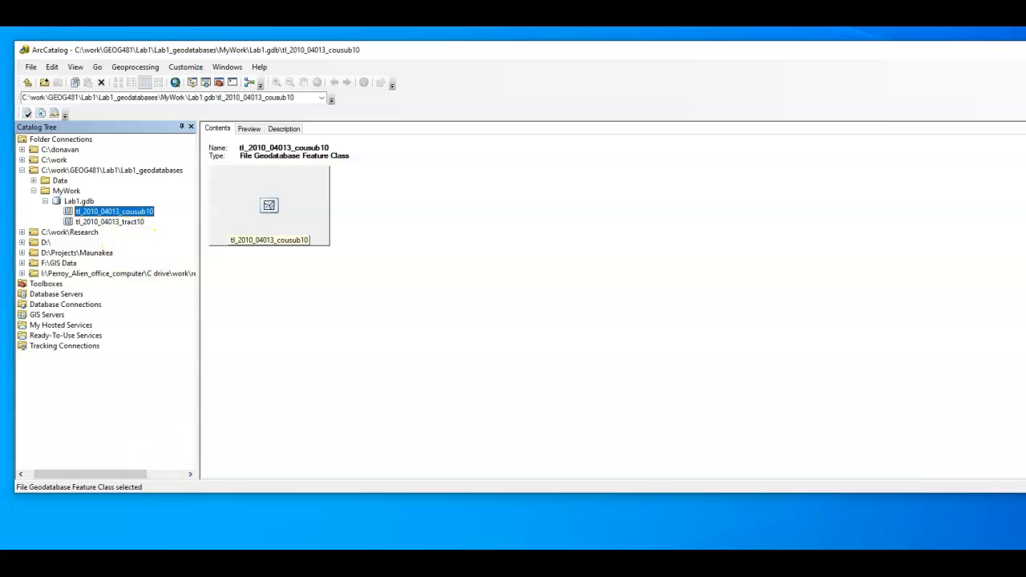
Examine the shapefile component files of the MaricopaCounty folder in File Explorer, then view the contents of Lab1.gdb in ArcCatalog
click(357, 517)
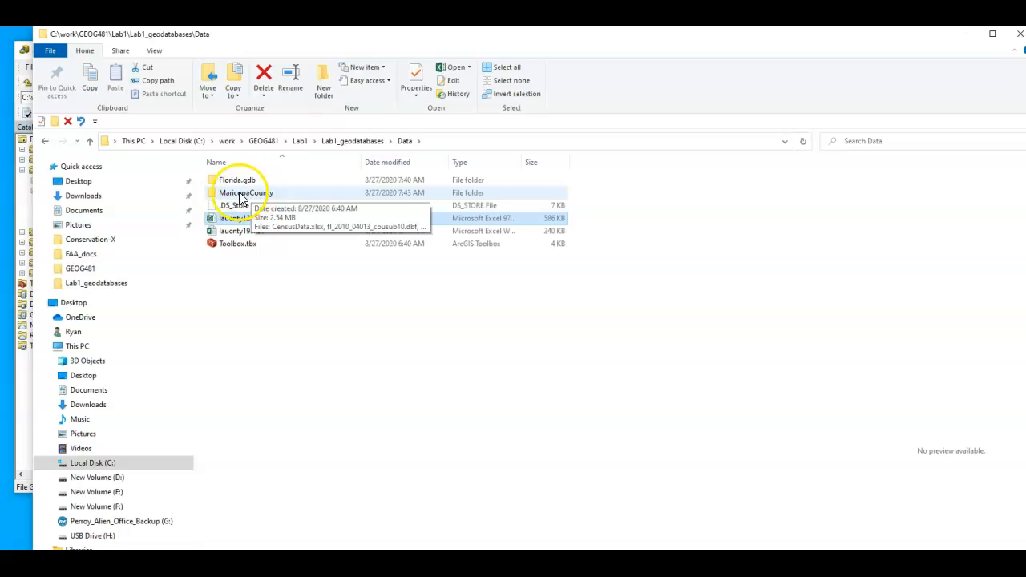
double_click(240, 195)
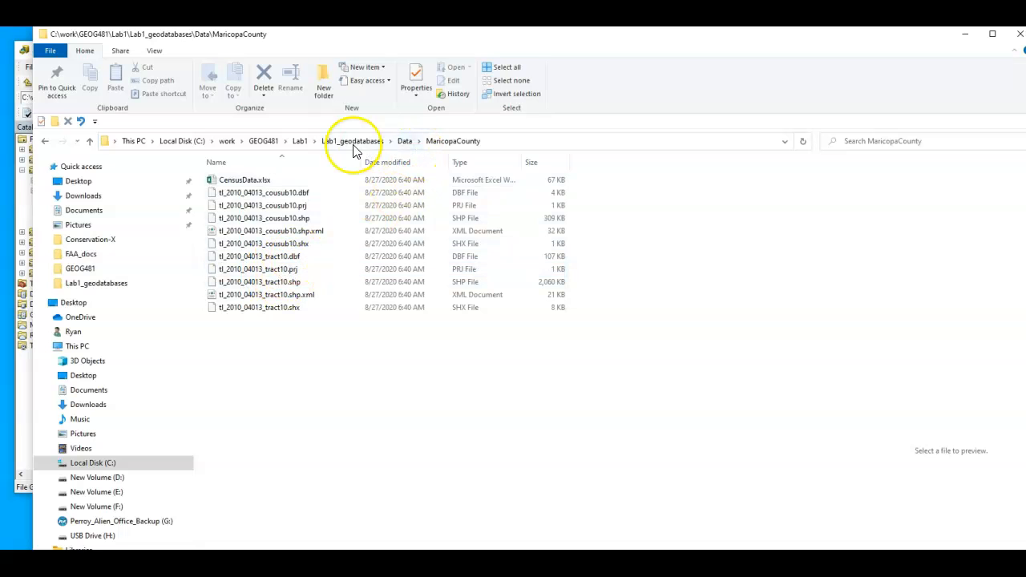
click(963, 36)
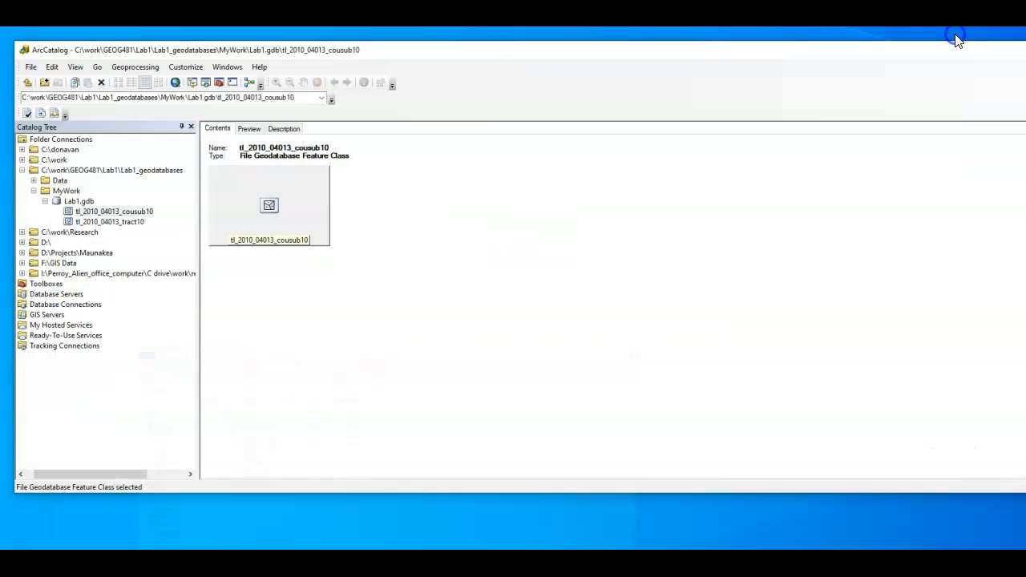
click(77, 201)
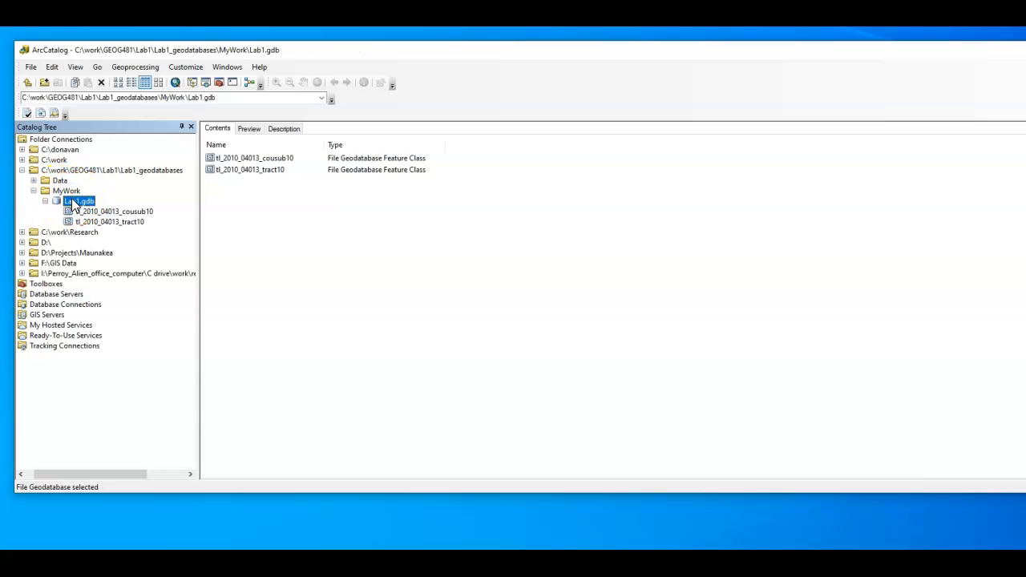